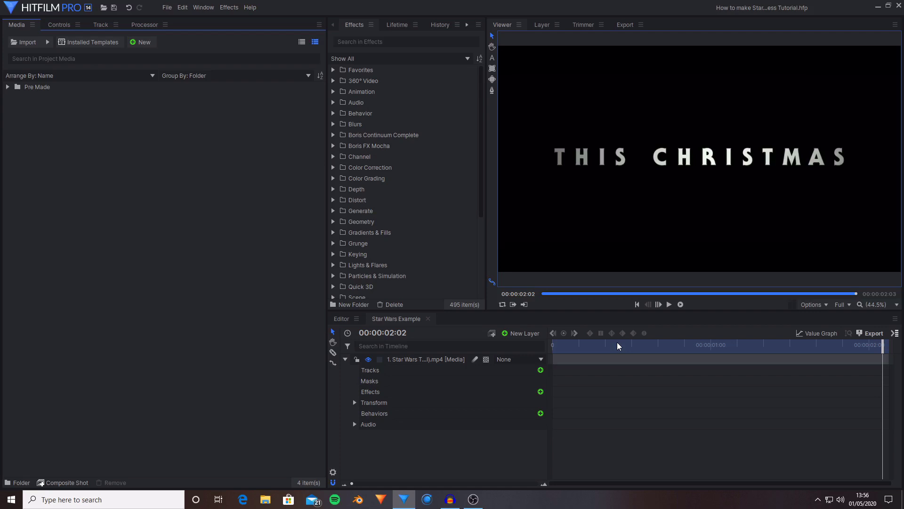
# - Rewind the preview, then collapse the Geometry effects category and the video layer's property rows
pyautogui.moveTo(747, 345); pyautogui.dragTo(527, 358)
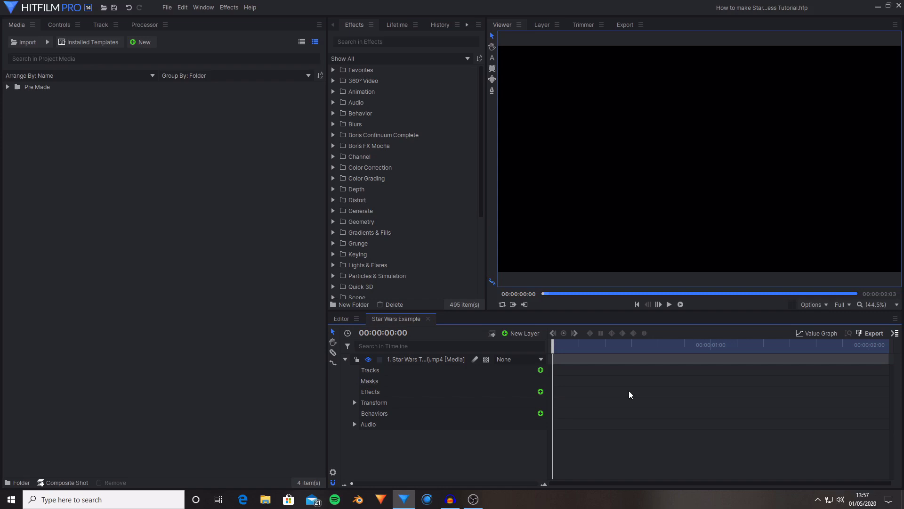
pyautogui.click(334, 221)
pyautogui.click(396, 264)
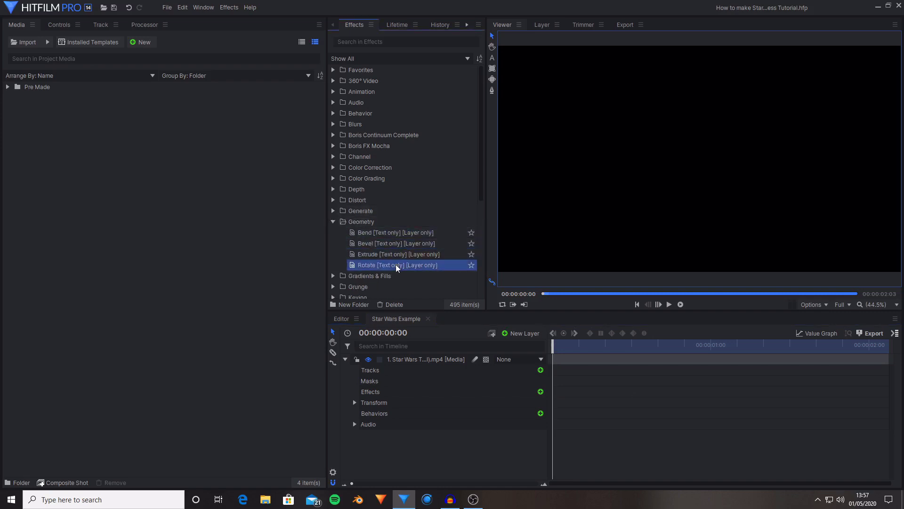
pyautogui.click(333, 221)
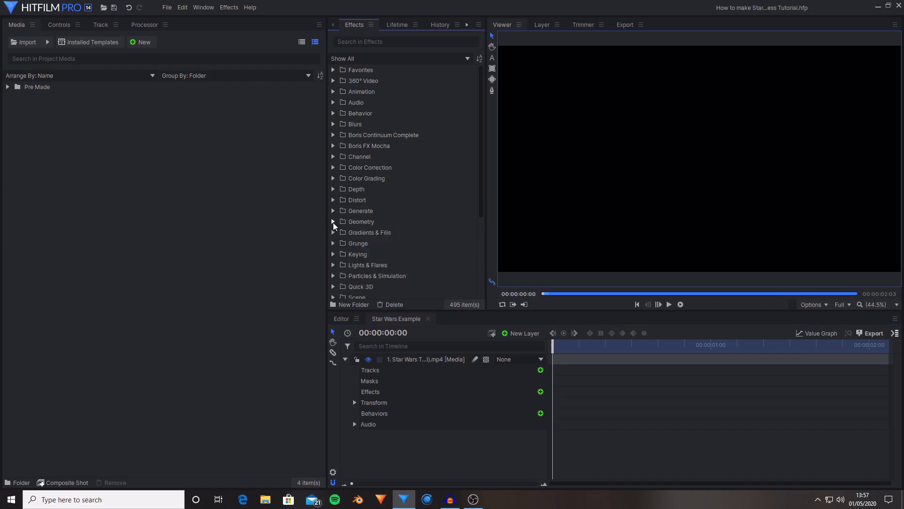
pyautogui.click(344, 359)
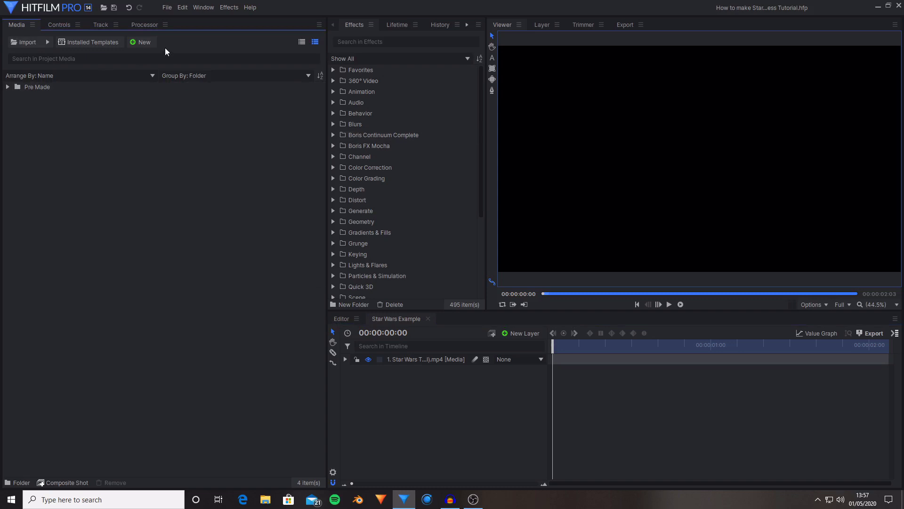
# - Create a 1920×1080, 24 fps composite shot named 'Trailer Titles' with the default duration
pyautogui.click(148, 41)
pyautogui.click(154, 52)
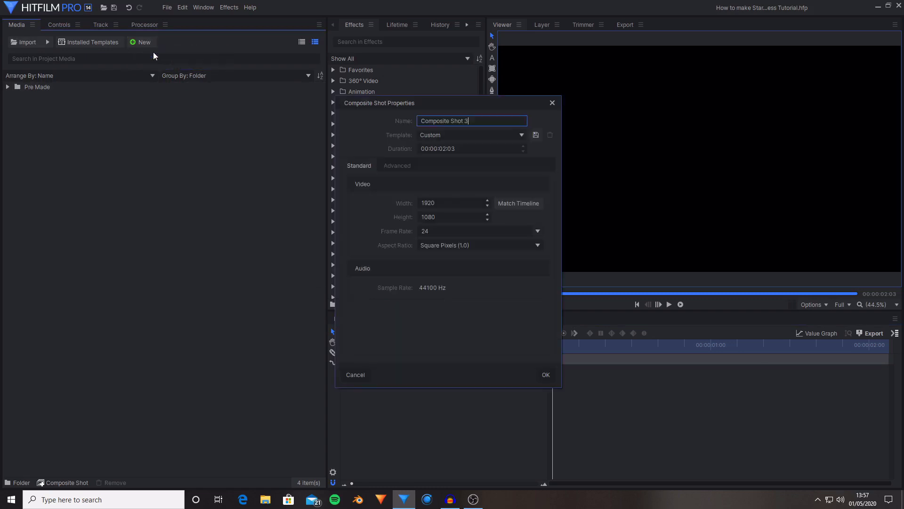
pyautogui.write('Trailer Titles')
pyautogui.press('Tab')
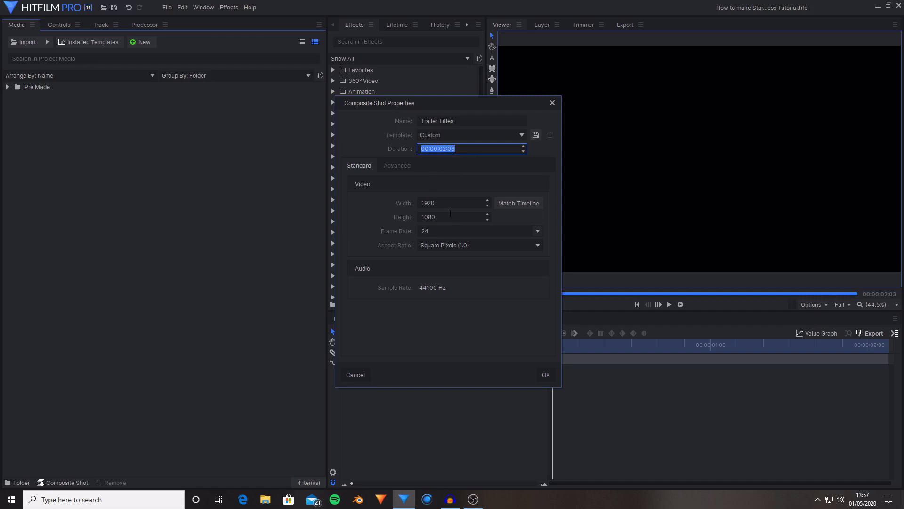
pyautogui.click(553, 343)
pyautogui.click(546, 375)
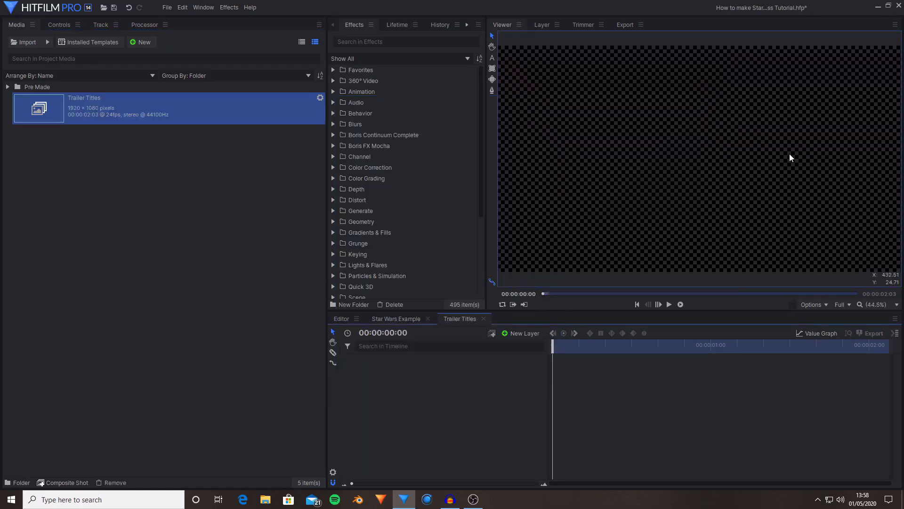
# - Save the project, add a text layer reading 'This Christmas' and select the whole title
pyautogui.click(113, 8)
pyautogui.click(492, 57)
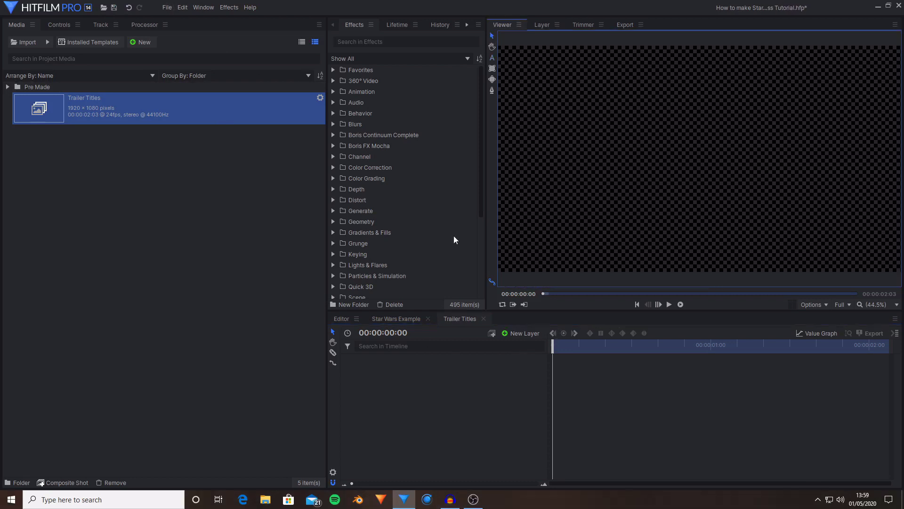
pyautogui.click(536, 334)
pyautogui.click(528, 353)
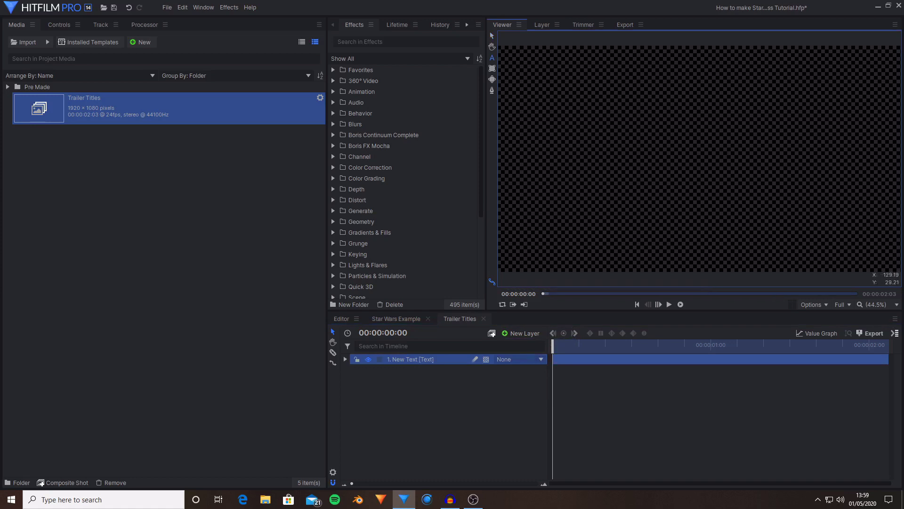
pyautogui.write('This Christmas')
pyautogui.click(578, 141)
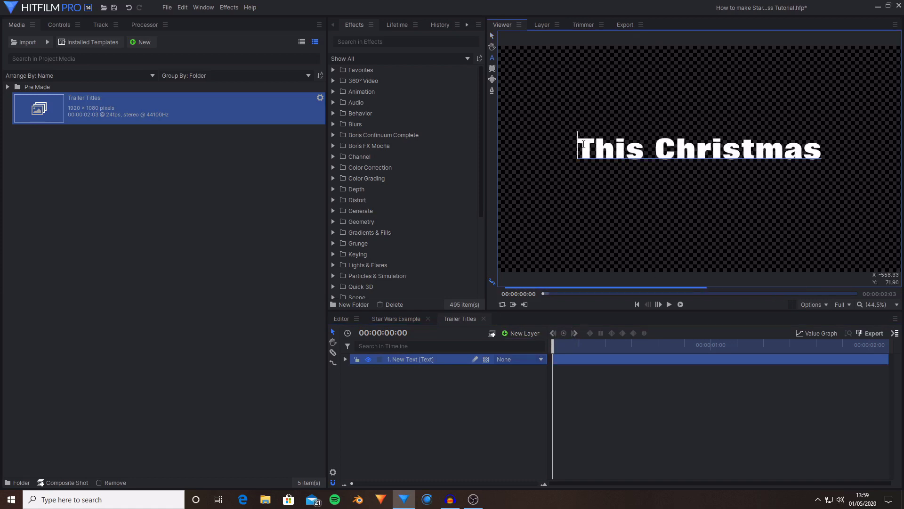
pyautogui.moveTo(579, 142); pyautogui.dragTo(824, 148)
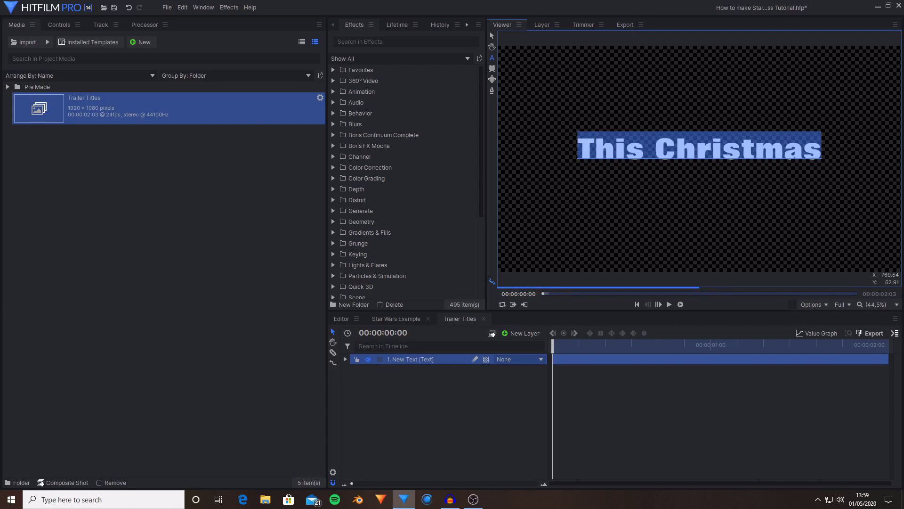
# - Apply the Folio XBd BT font to the selected 'This Christmas' text, then deselect it
pyautogui.click(467, 26)
pyautogui.click(467, 25)
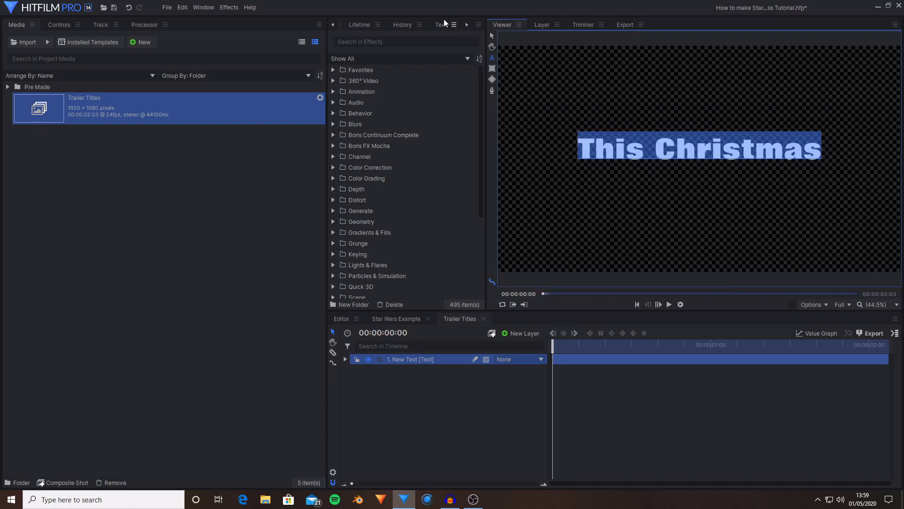
pyautogui.click(441, 25)
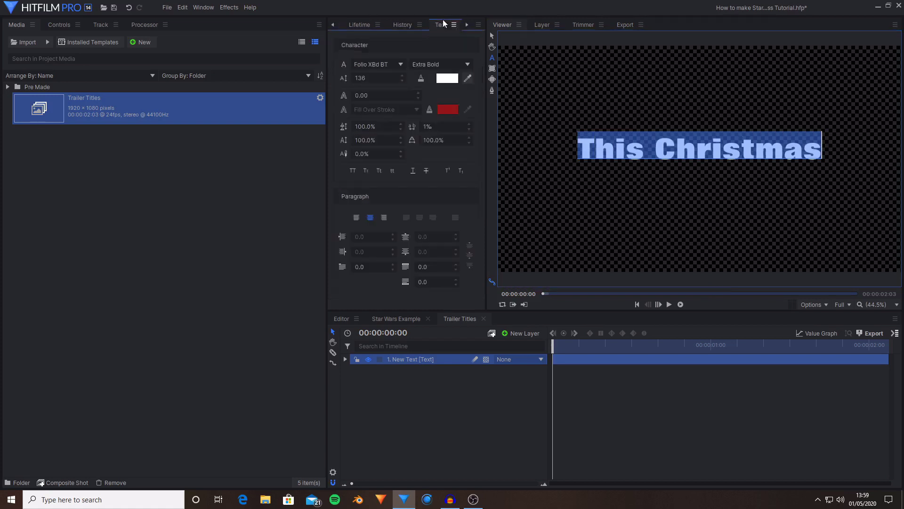
pyautogui.click(381, 65)
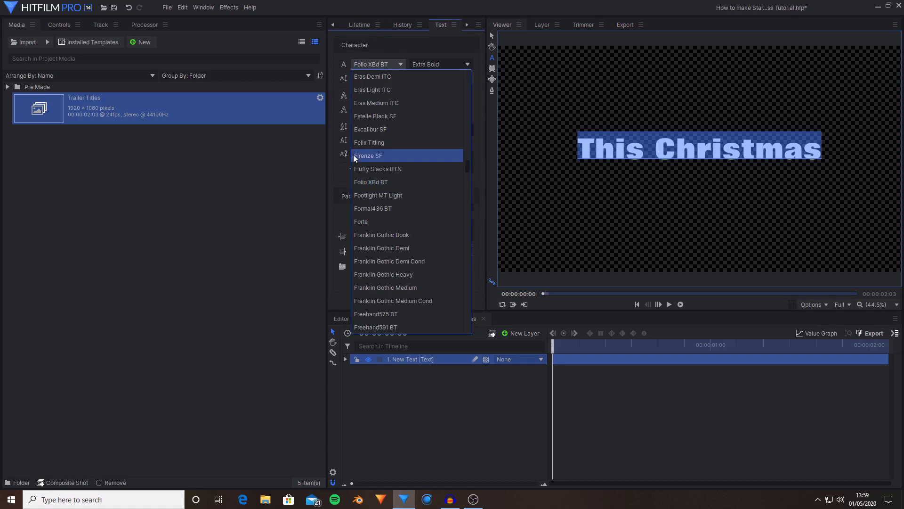
pyautogui.click(392, 181)
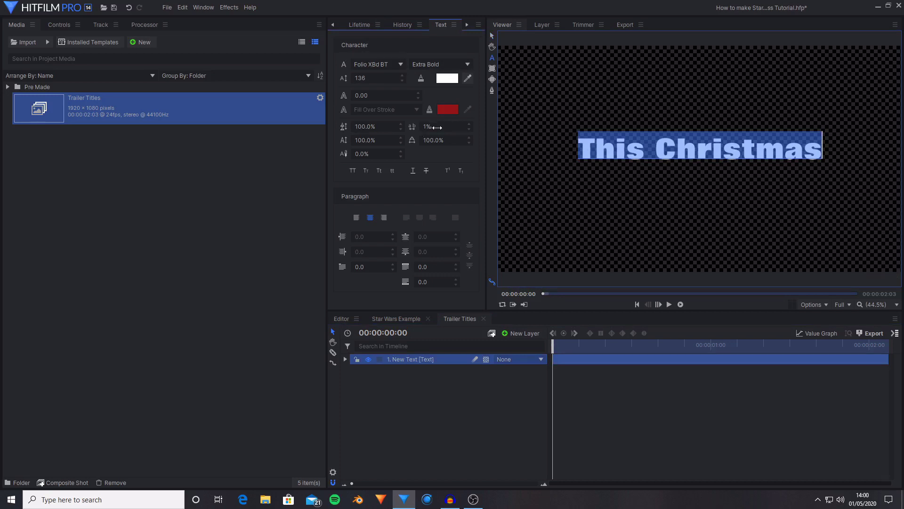
pyautogui.click(434, 398)
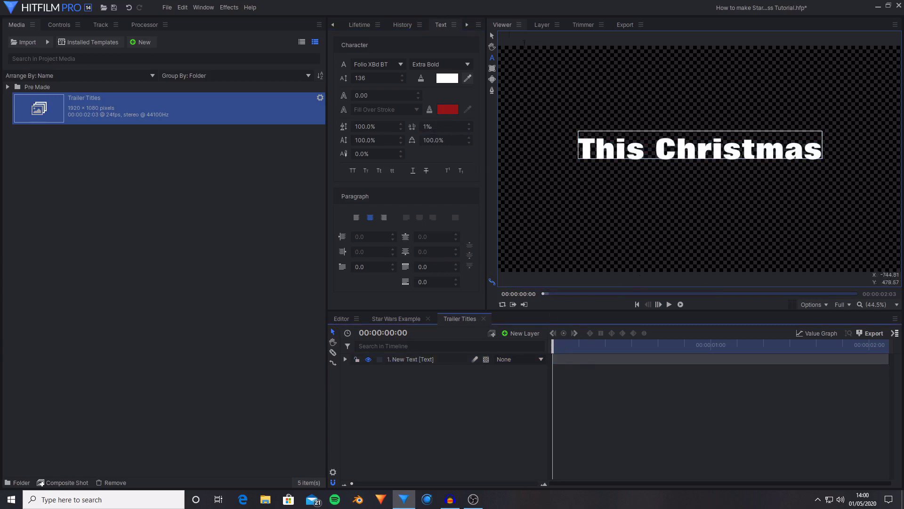
# - Switch the New Text layer to a 3D Plane and accept adding a camera
pyautogui.press('v')
pyautogui.click(500, 400)
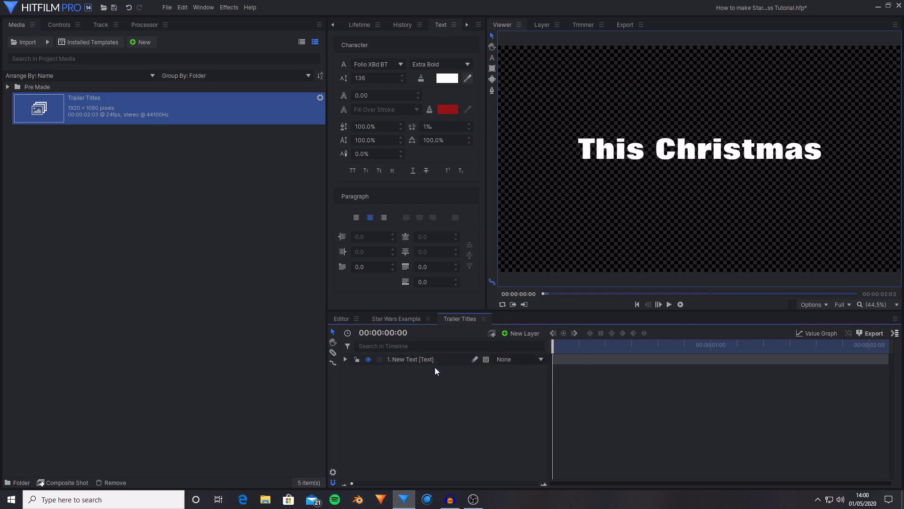
pyautogui.click(438, 361)
pyautogui.click(485, 361)
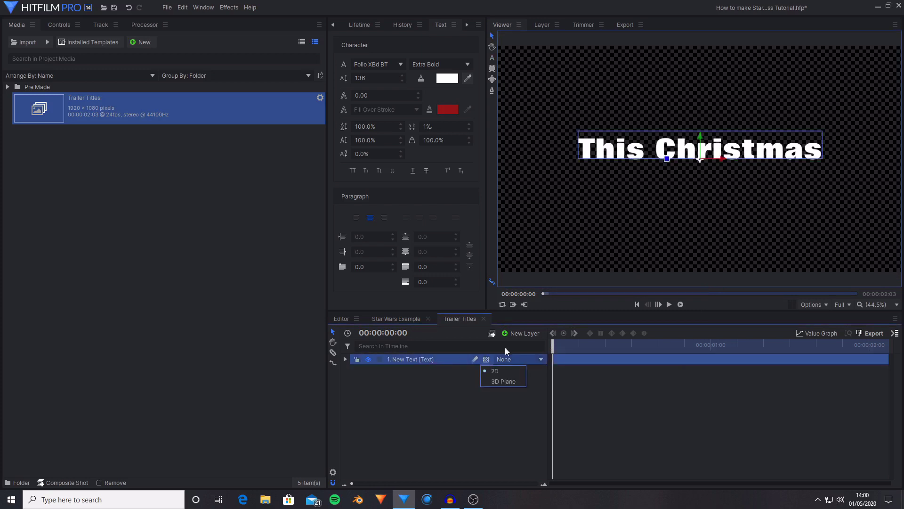
pyautogui.click(503, 382)
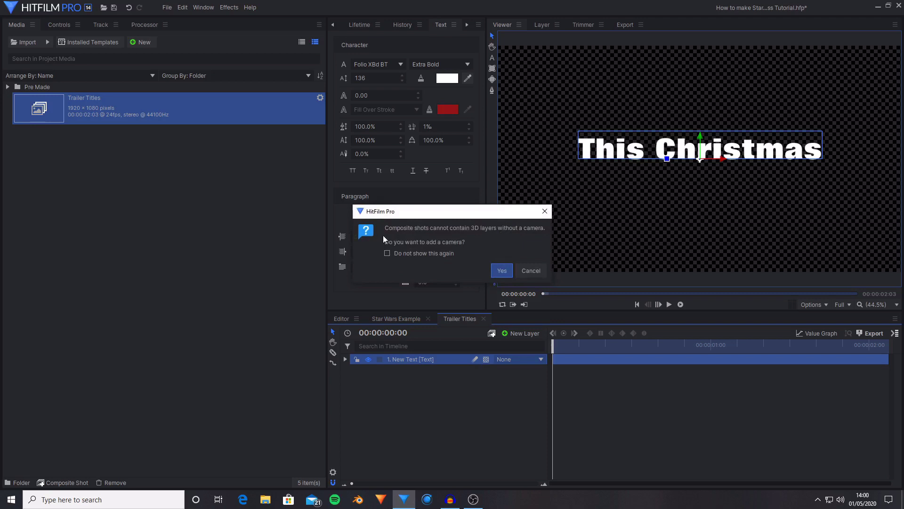
pyautogui.click(501, 271)
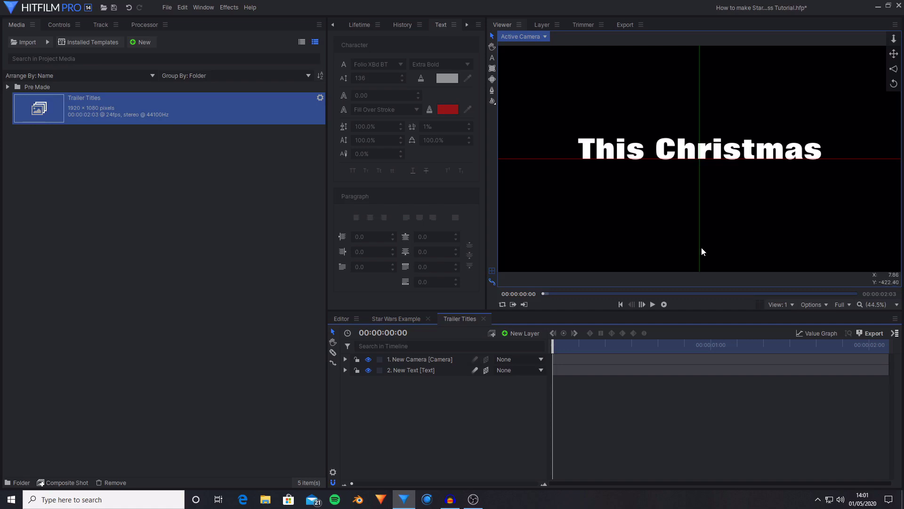
# - Find the Extrude [Text only] effect by searching 'extrude' and apply it to the New Text layer
pyautogui.hotkey('ctrl', 'f')
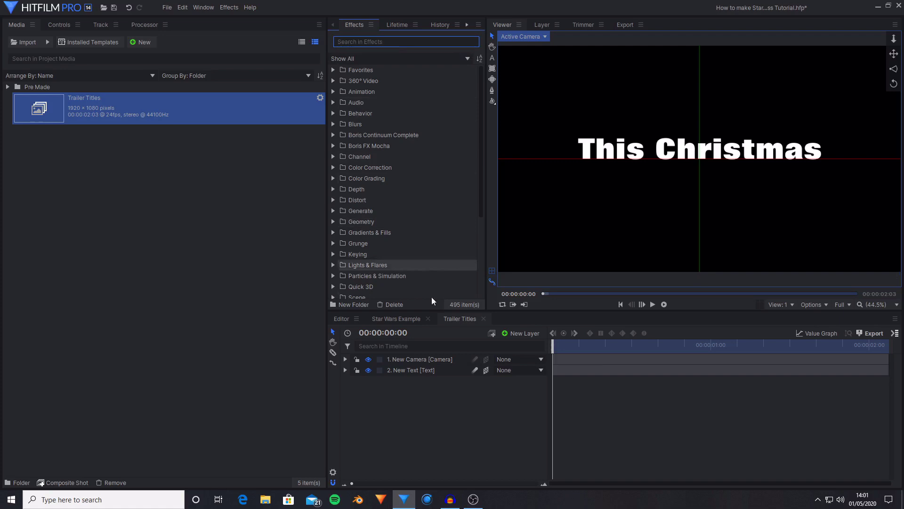
pyautogui.write('e')
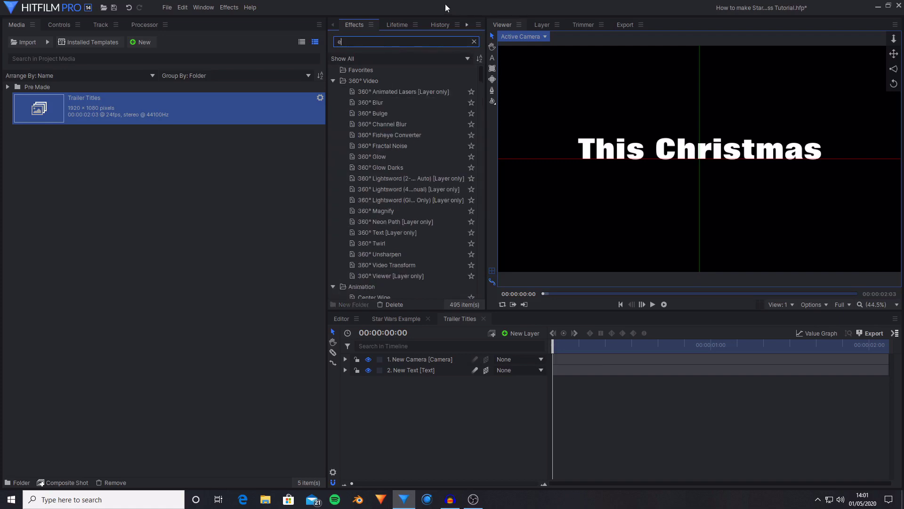
pyautogui.write('xtrude')
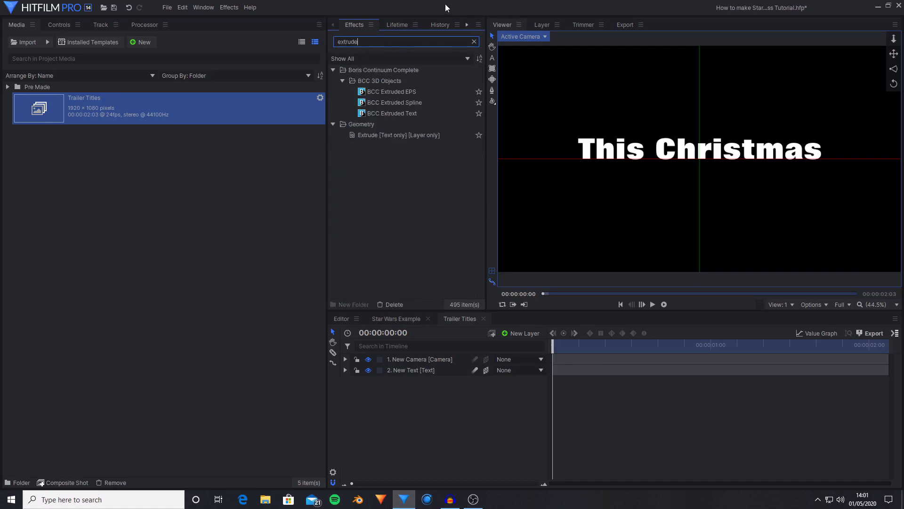
pyautogui.click(390, 133)
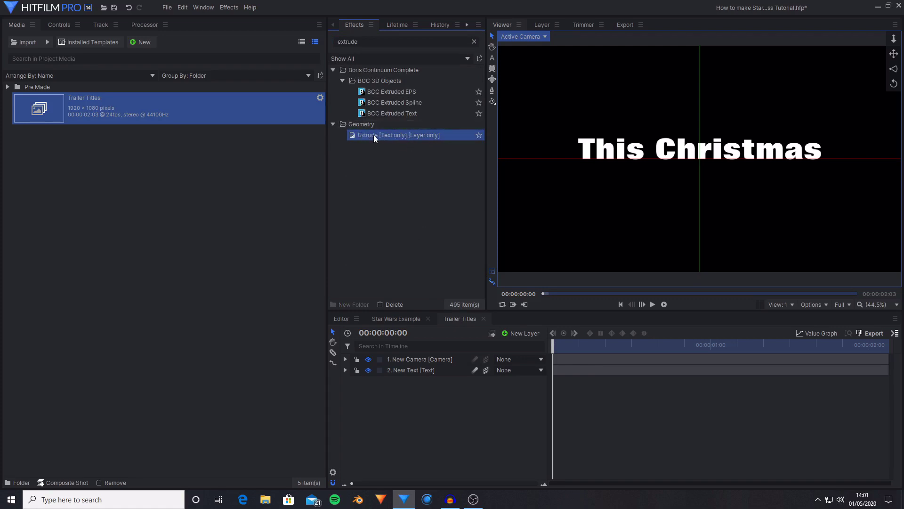
pyautogui.moveTo(373, 137); pyautogui.dragTo(421, 370)
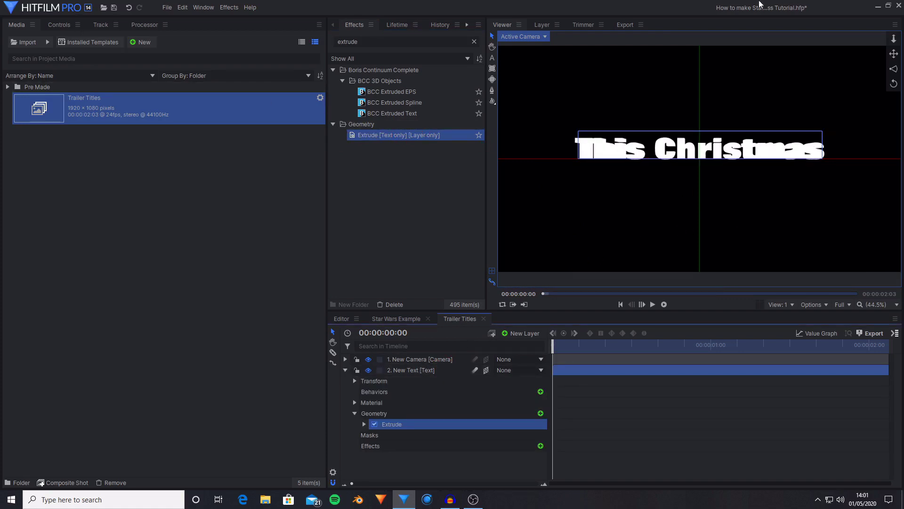
# - Give the Extrude effect a depth of 6 px and set its Face to Back
pyautogui.click(50, 25)
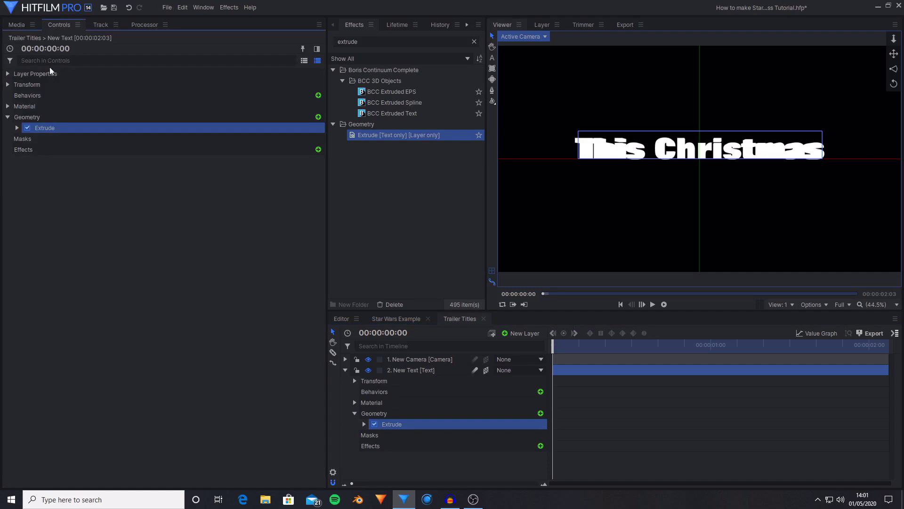
pyautogui.click(15, 128)
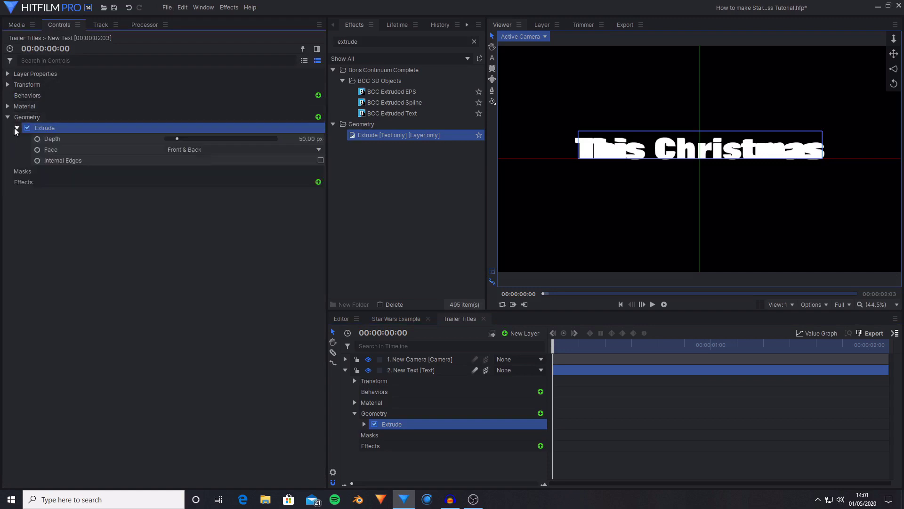
pyautogui.click(78, 139)
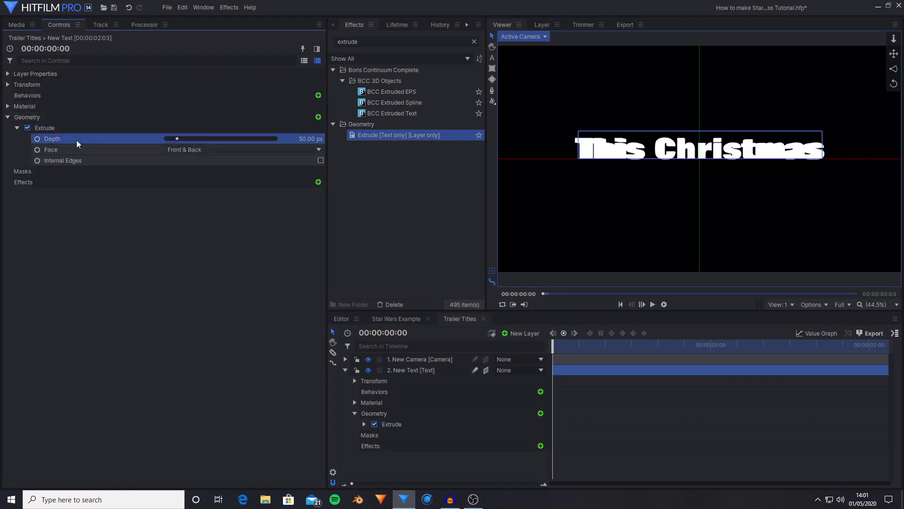
pyautogui.click(314, 139)
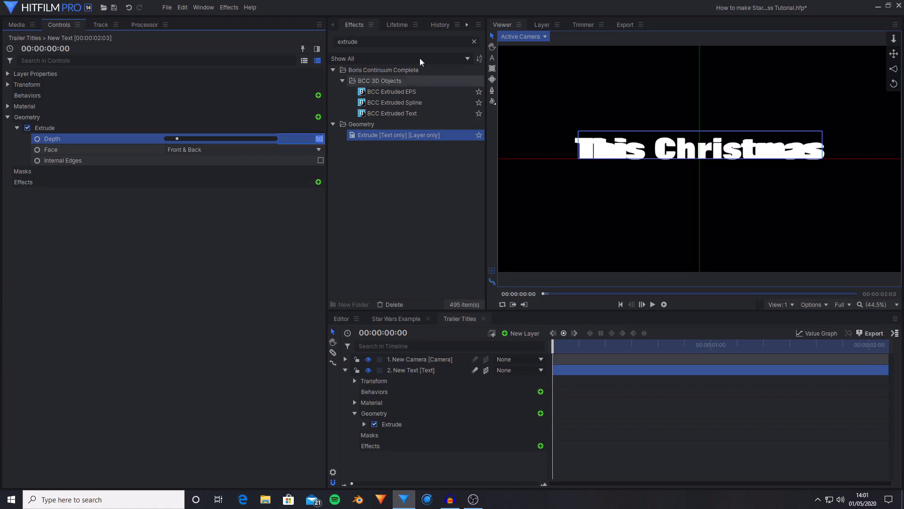
pyautogui.write('6')
pyautogui.press('Return')
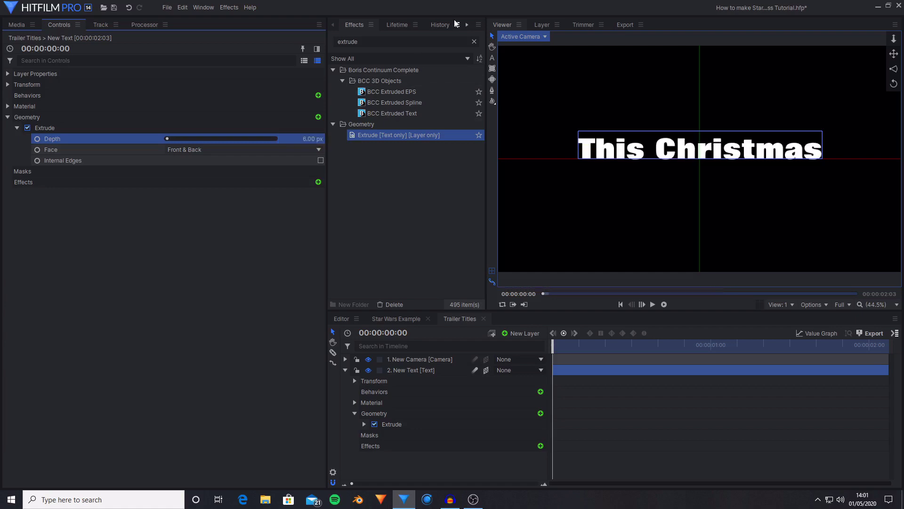
pyautogui.click(192, 148)
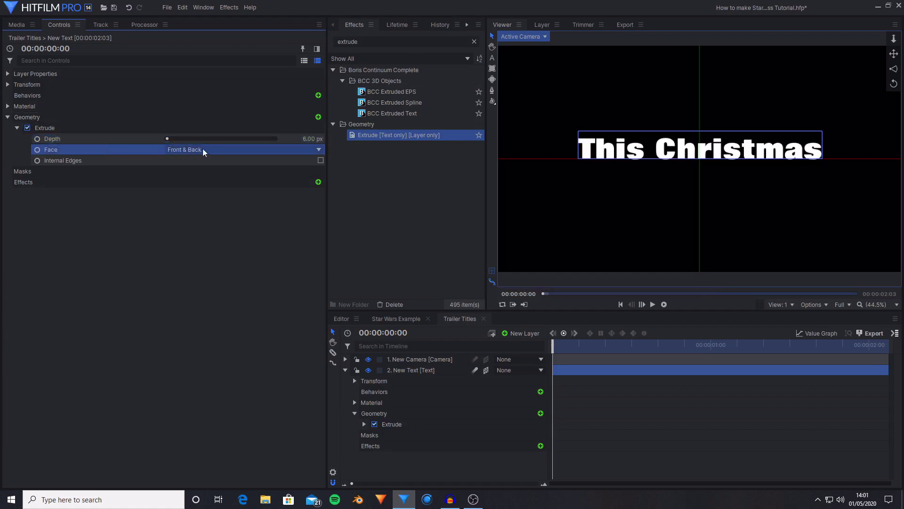
pyautogui.click(228, 148)
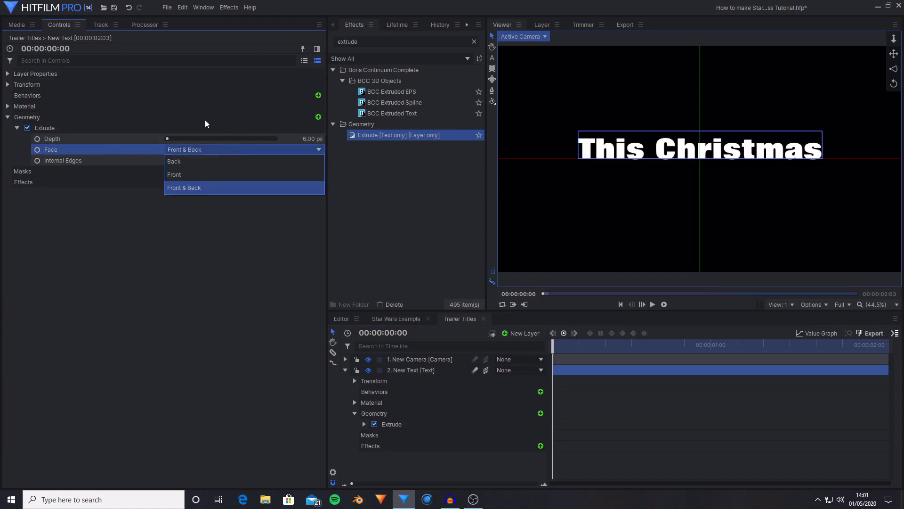
pyautogui.click(187, 165)
pyautogui.click(617, 379)
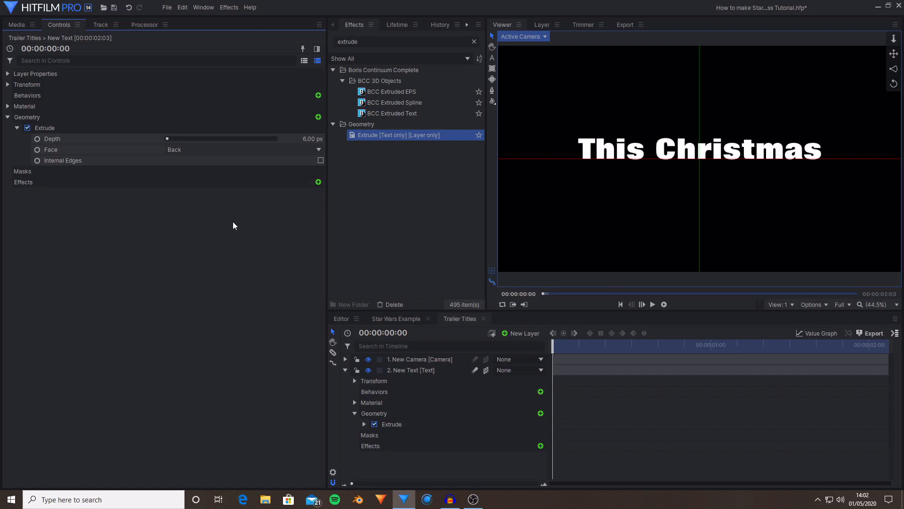
# - Add a Rotate geometry effect to the text layer's Geometry group
pyautogui.click(133, 117)
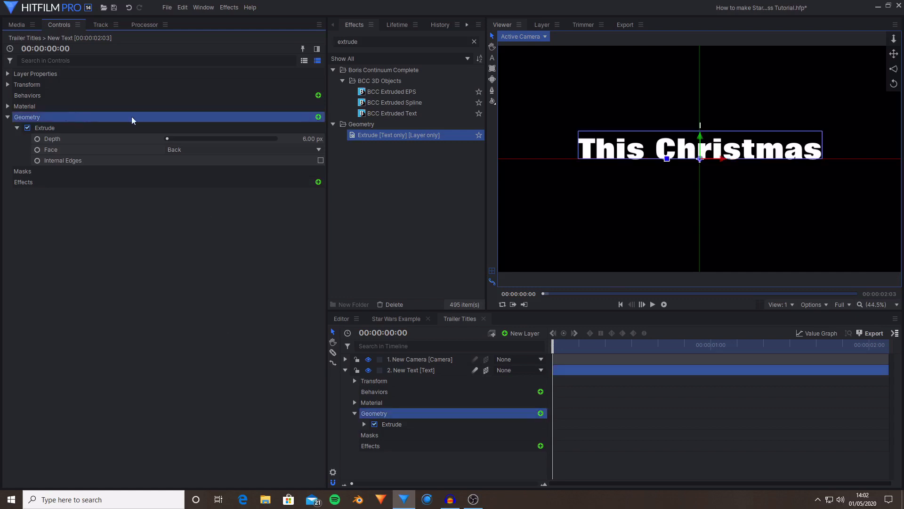
pyautogui.click(319, 117)
pyautogui.click(341, 198)
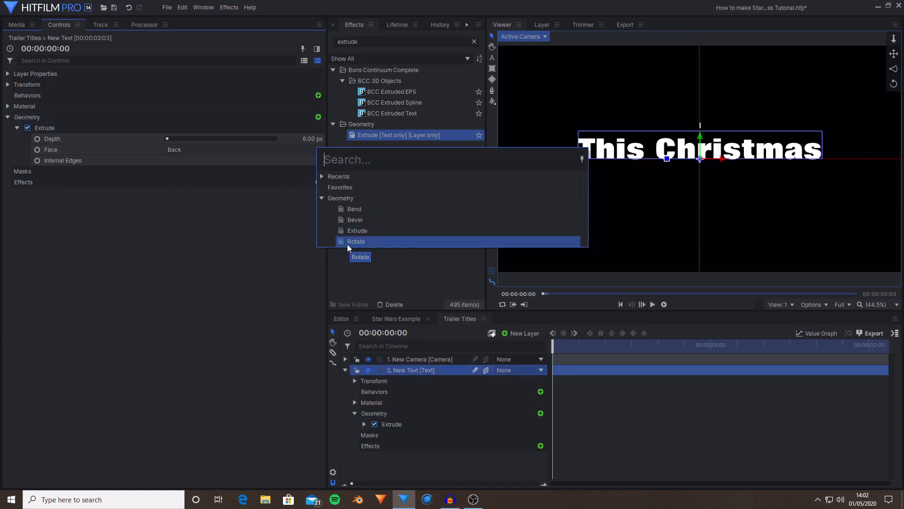
pyautogui.click(377, 242)
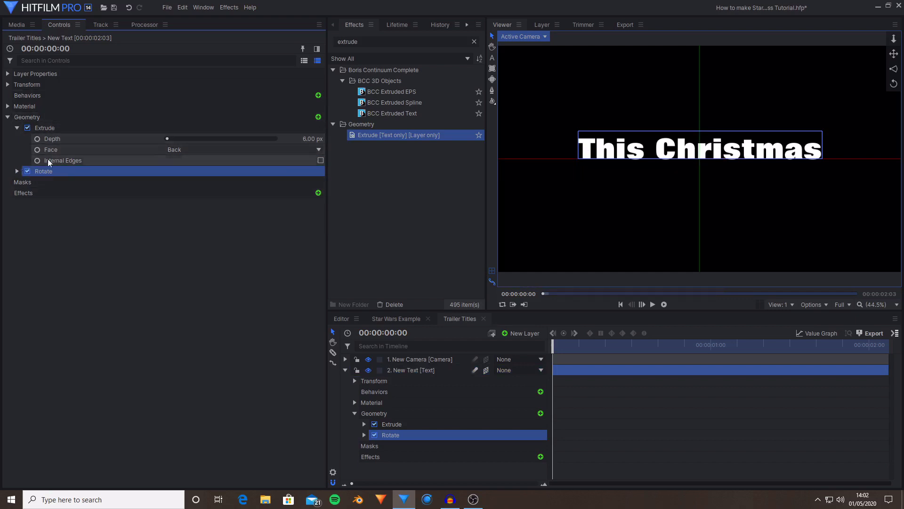
# - Expand Rotate's X, Y and Z settings, test-spin Y, then undo it back to 0°
pyautogui.click(17, 171)
pyautogui.click(108, 193)
pyautogui.click(104, 212)
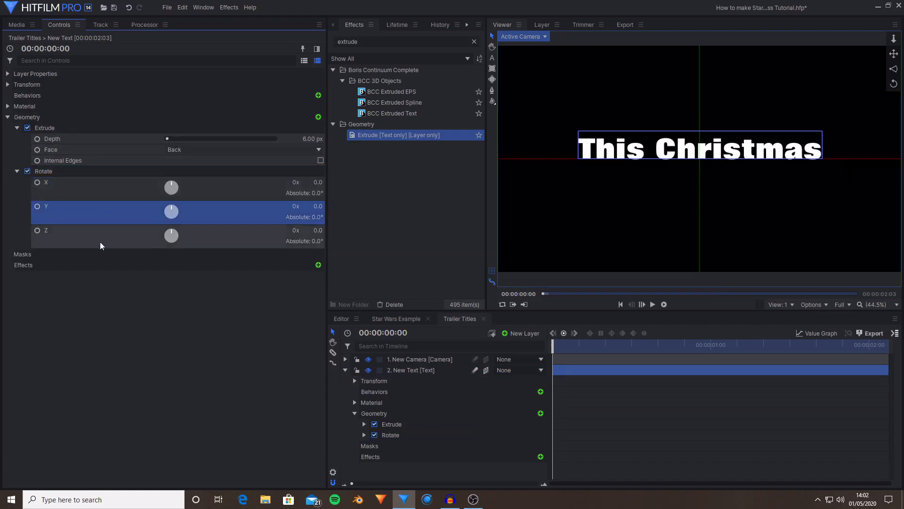
pyautogui.click(81, 187)
pyautogui.click(82, 212)
pyautogui.click(83, 236)
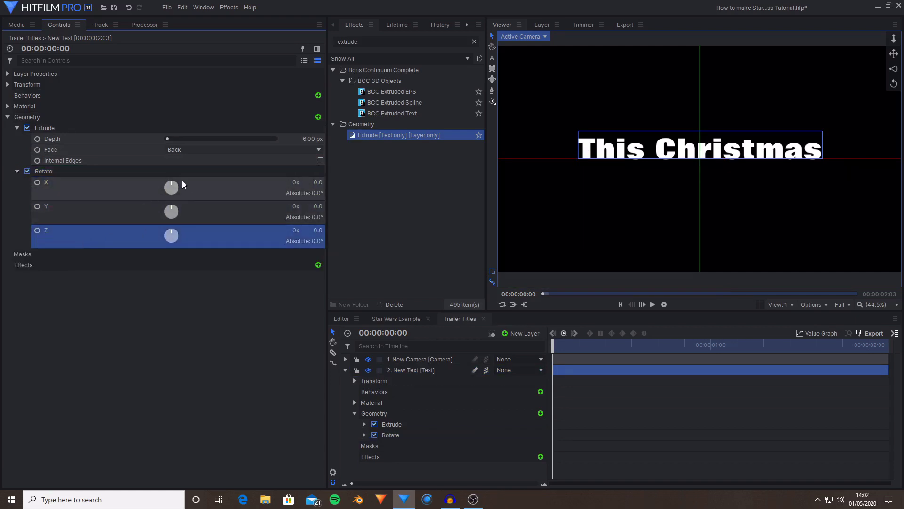
pyautogui.click(125, 191)
pyautogui.moveTo(173, 209); pyautogui.dragTo(176, 222)
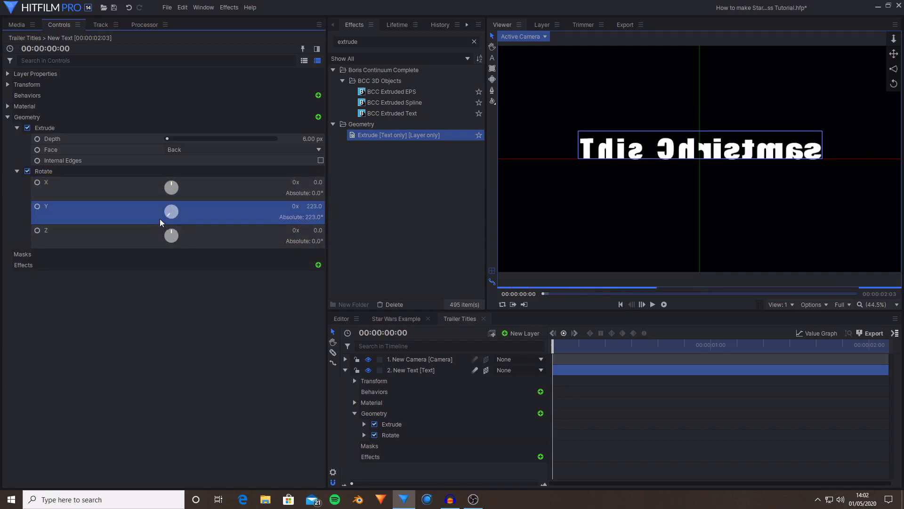
pyautogui.hotkey('ctrl', 'z')
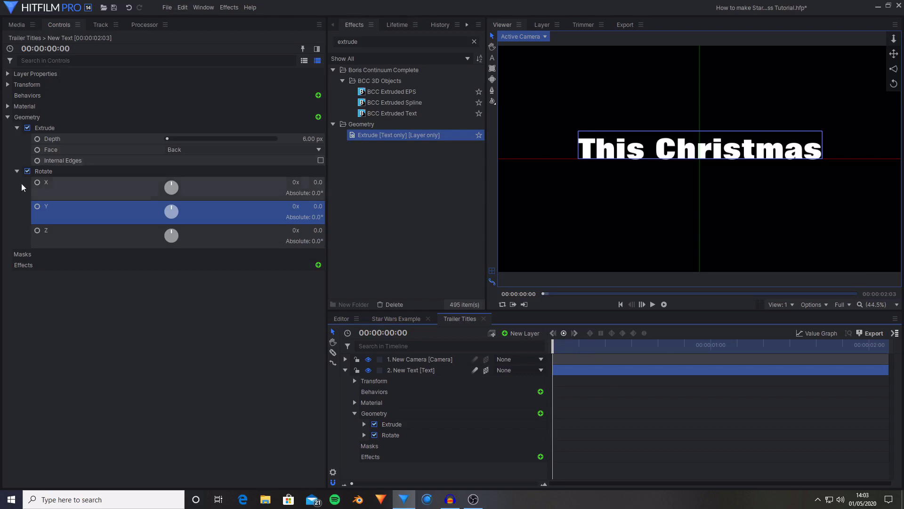
# - Keyframe Rotate Y at 90° on frame 0 and scrub the playhead to preview the turn
pyautogui.click(38, 206)
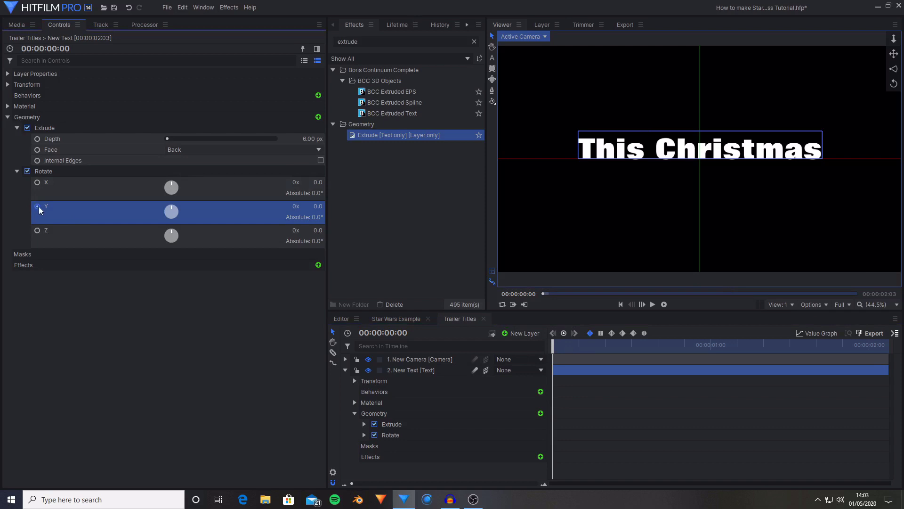
pyautogui.click(310, 204)
pyautogui.write('90')
pyautogui.press('Return')
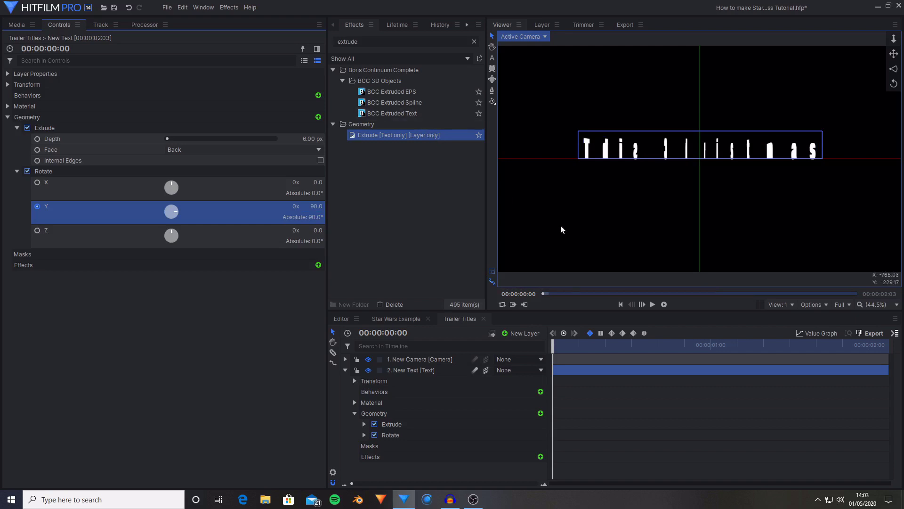
pyautogui.moveTo(555, 342); pyautogui.dragTo(882, 343)
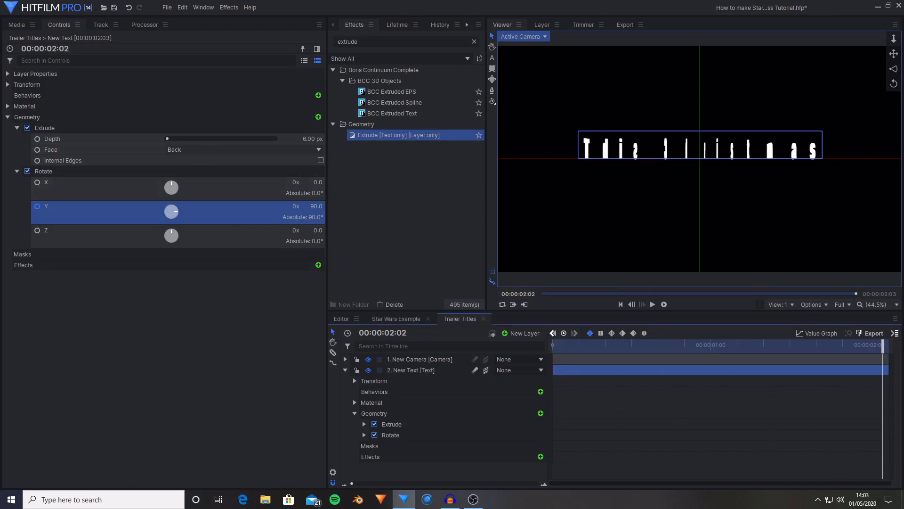
pyautogui.moveTo(837, 344); pyautogui.dragTo(824, 369)
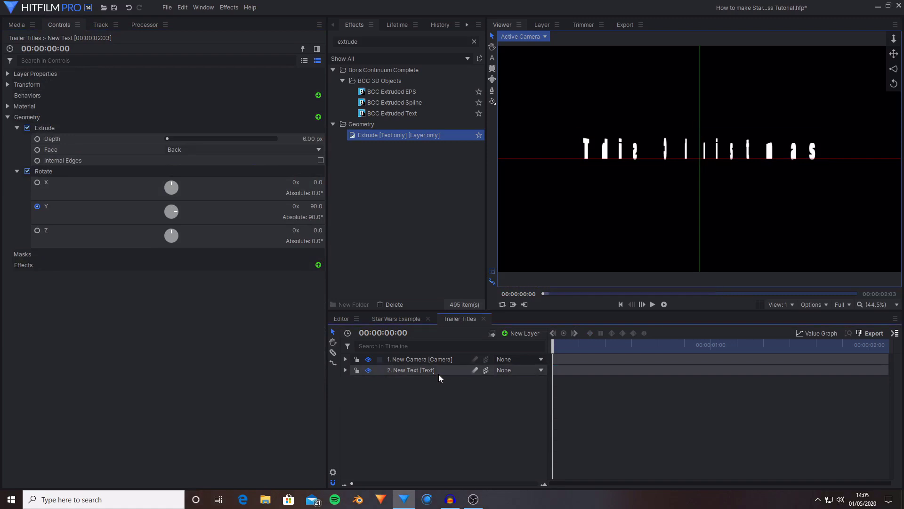
pyautogui.click(438, 372)
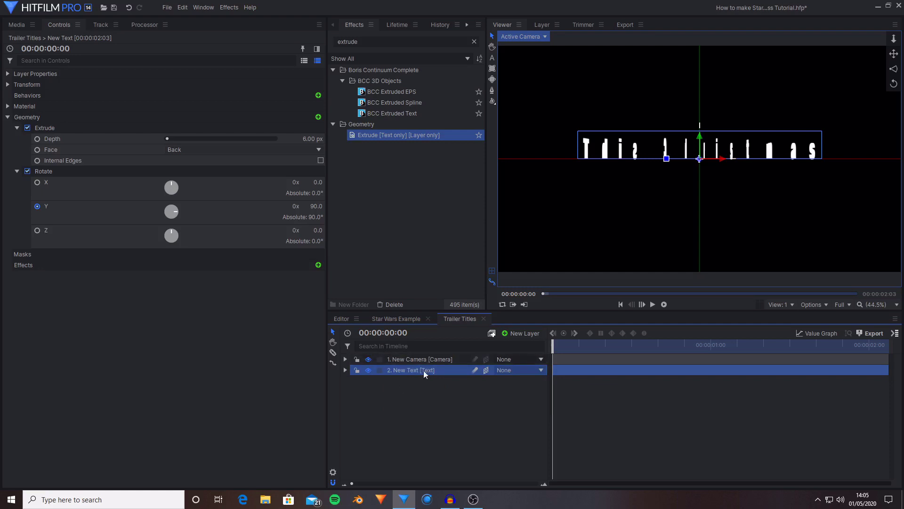
# - Keyframe the text's Position with Y set to -40, then scrub to preview the animation
pyautogui.click(10, 84)
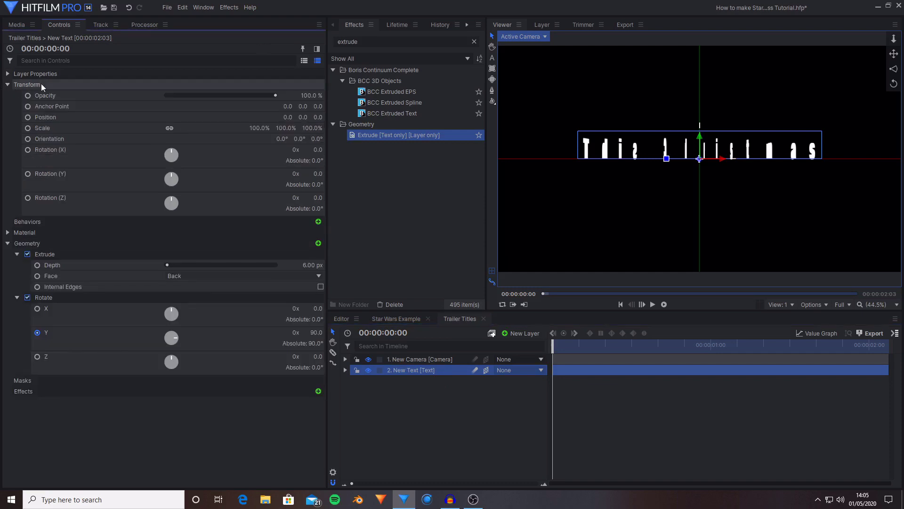
pyautogui.click(56, 119)
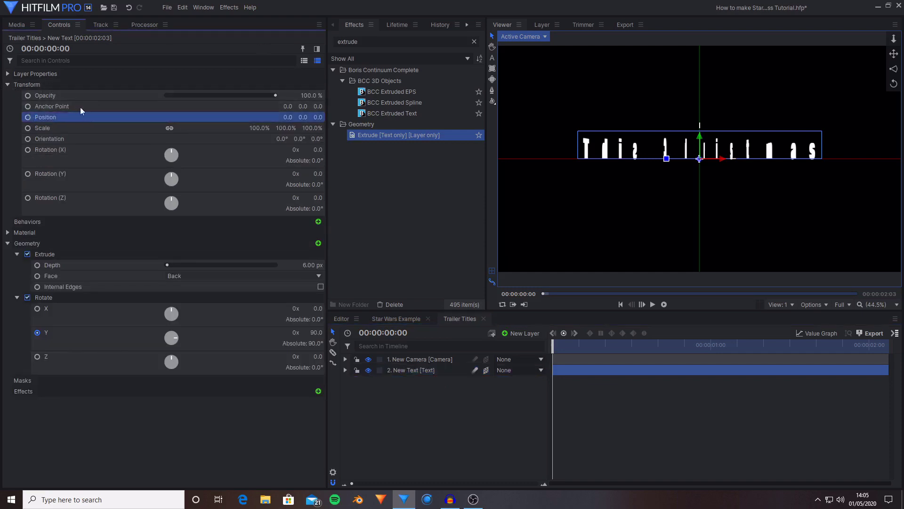
pyautogui.click(28, 117)
pyautogui.click(305, 119)
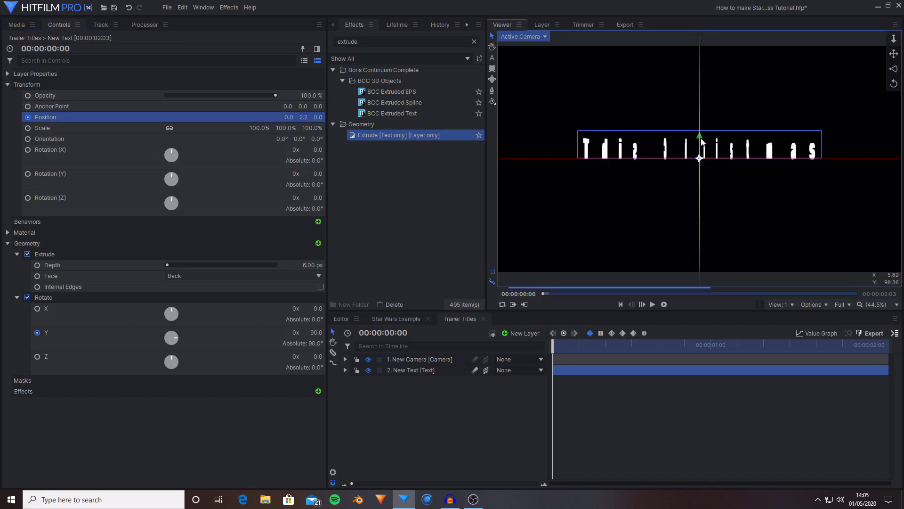
pyautogui.moveTo(703, 145); pyautogui.dragTo(702, 154)
pyautogui.click(292, 116)
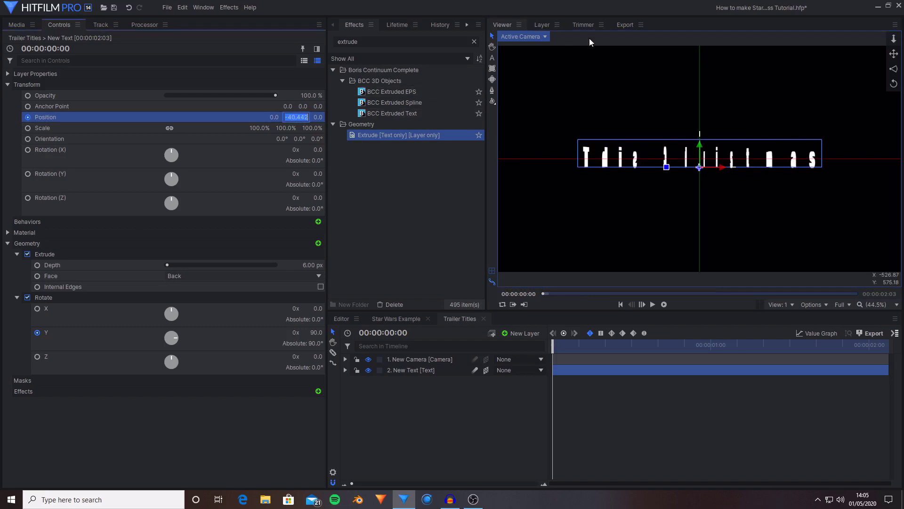
pyautogui.write('-40')
pyautogui.press('Return')
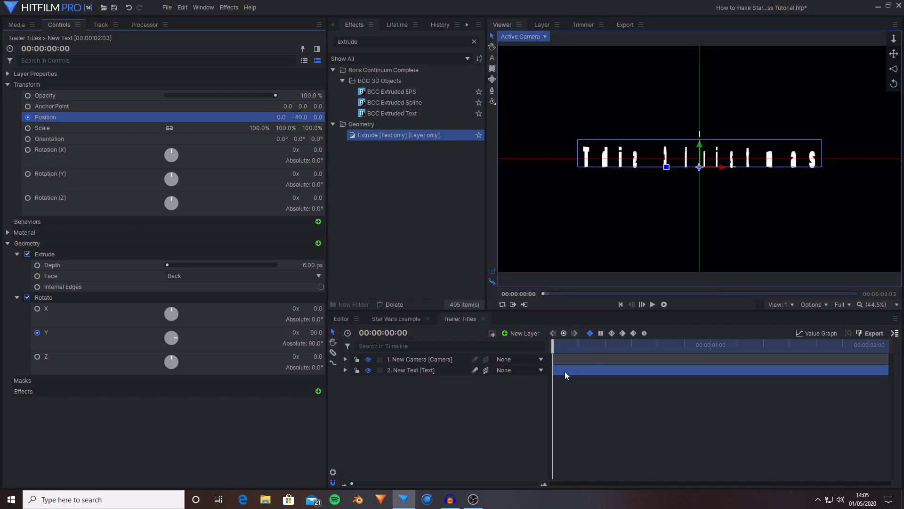
pyautogui.moveTo(564, 371); pyautogui.dragTo(883, 359)
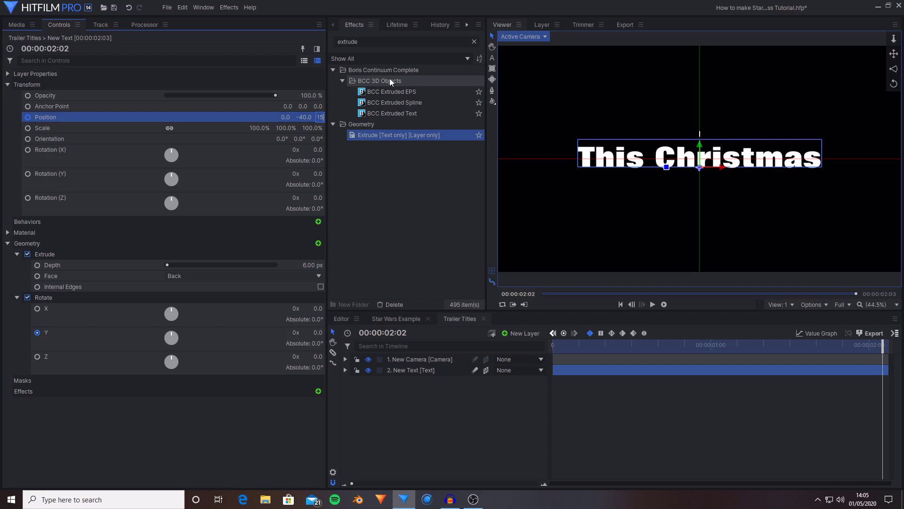
pyautogui.moveTo(786, 349); pyautogui.dragTo(598, 346)
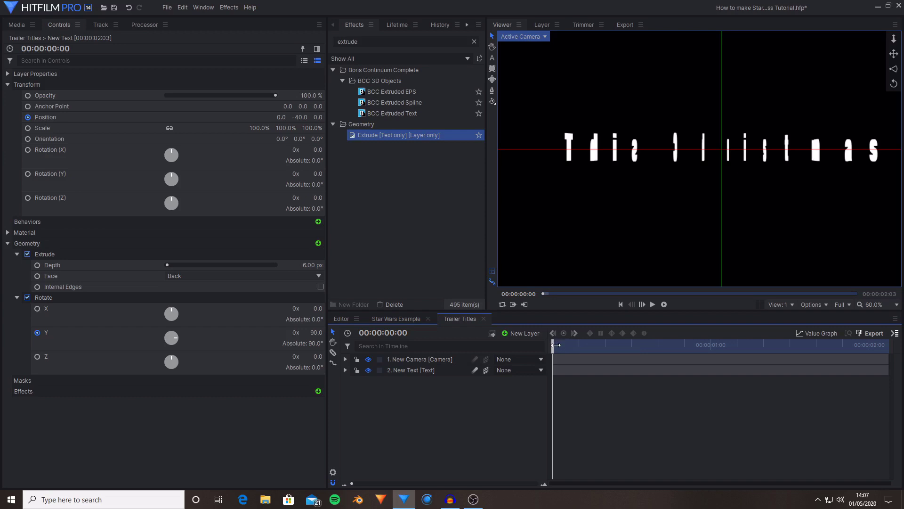
# - Keyframe the text's opacity at 0% on frame 0 and start playback
pyautogui.click(98, 96)
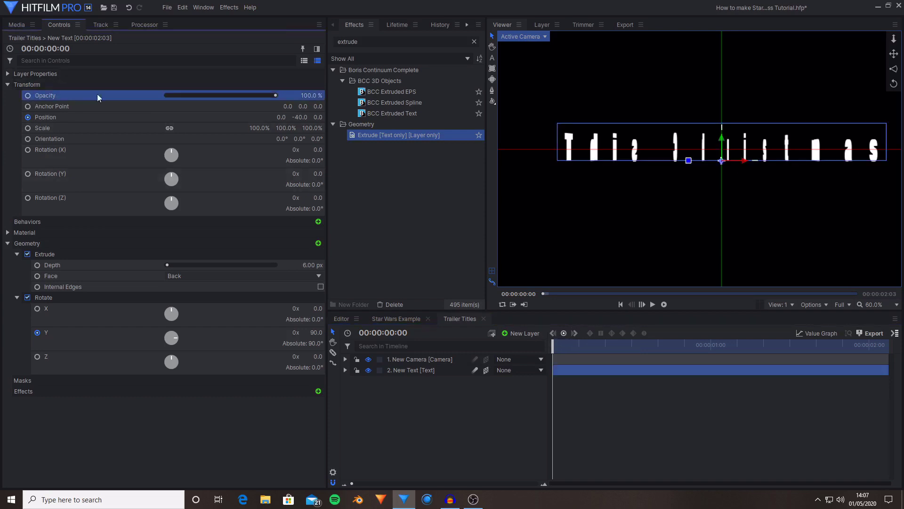
pyautogui.click(28, 95)
pyautogui.moveTo(312, 95); pyautogui.dragTo(166, 95)
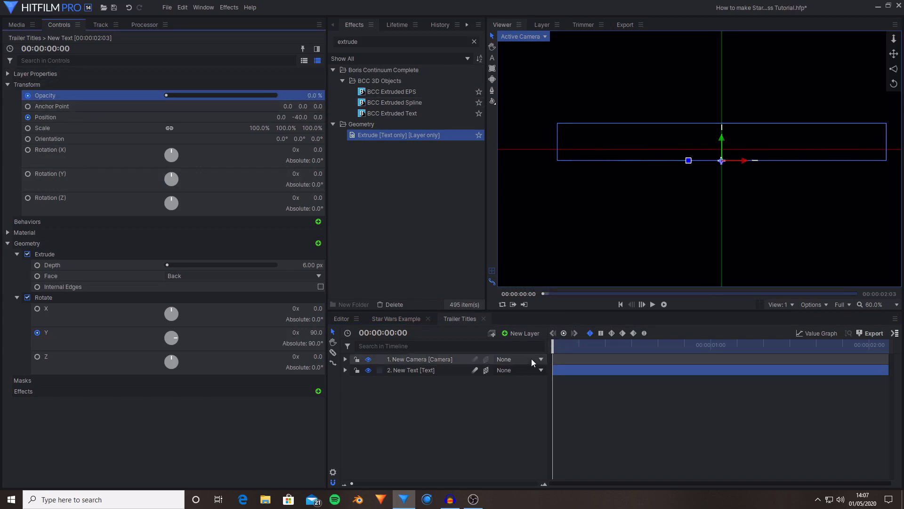
pyautogui.press('space')
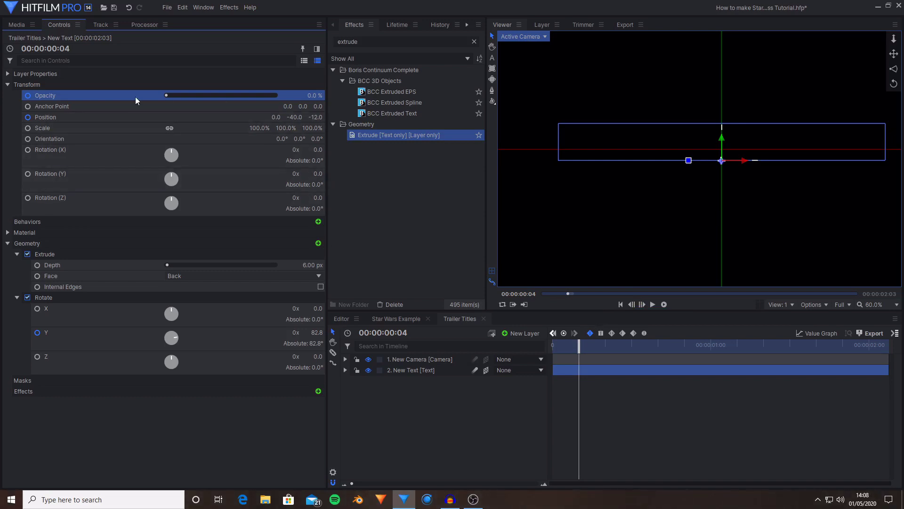
# - Raise opacity to 100% at frame 4 and play back from the start to check the fade-in
pyautogui.moveTo(192, 96); pyautogui.dragTo(201, 97)
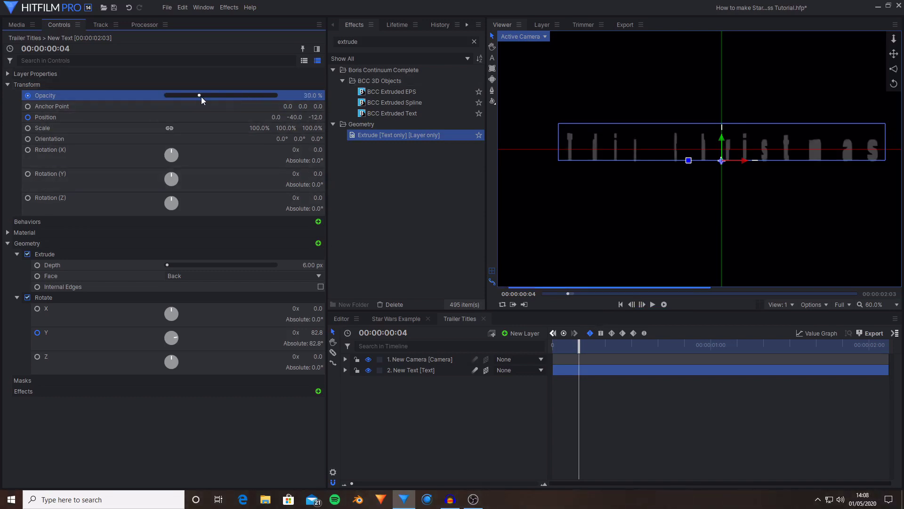
pyautogui.moveTo(577, 346); pyautogui.dragTo(545, 345)
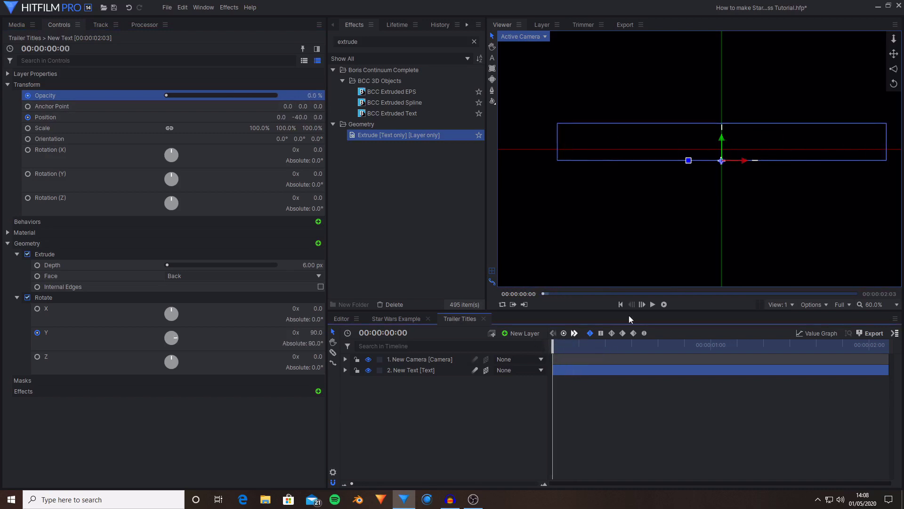
pyautogui.click(664, 304)
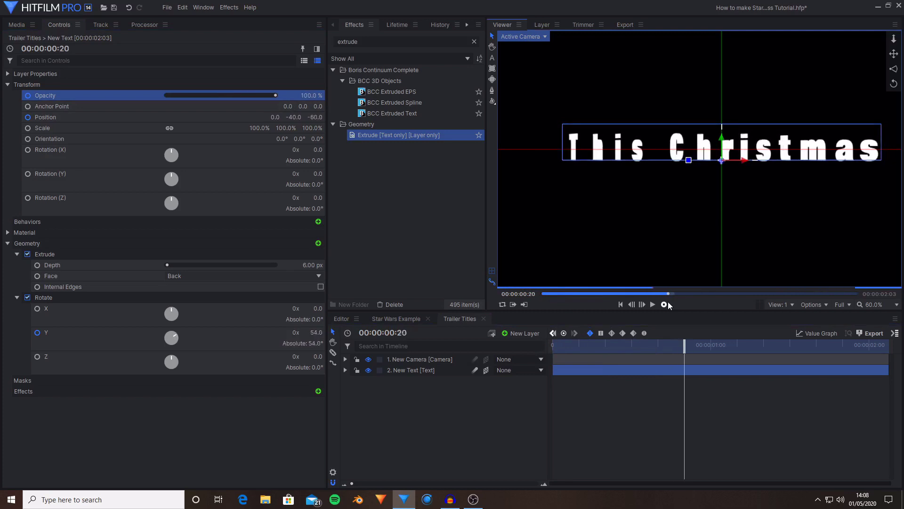
pyautogui.click(582, 400)
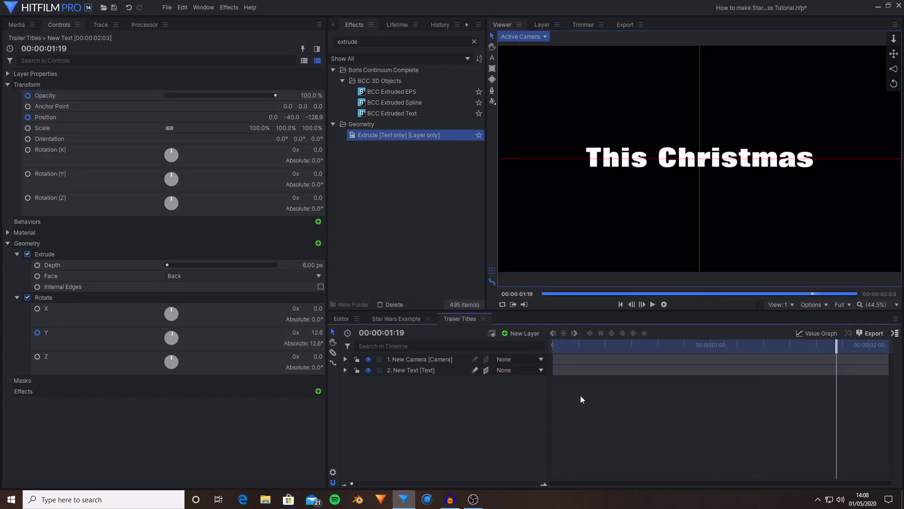
pyautogui.moveTo(642, 352)
pyautogui.mouseDown()
pyautogui.moveTo(552, 348)
pyautogui.moveTo(710, 347)
pyautogui.moveTo(658, 348)
pyautogui.mouseUp()
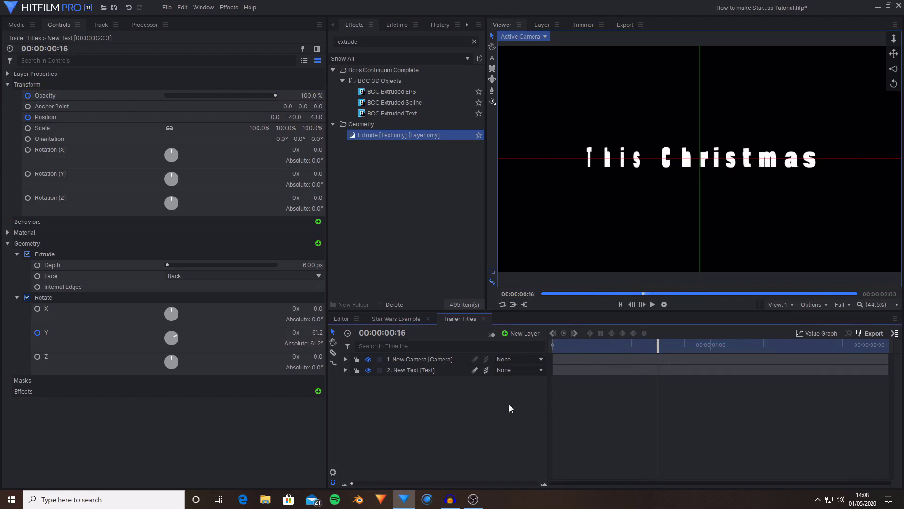
pyautogui.click(525, 333)
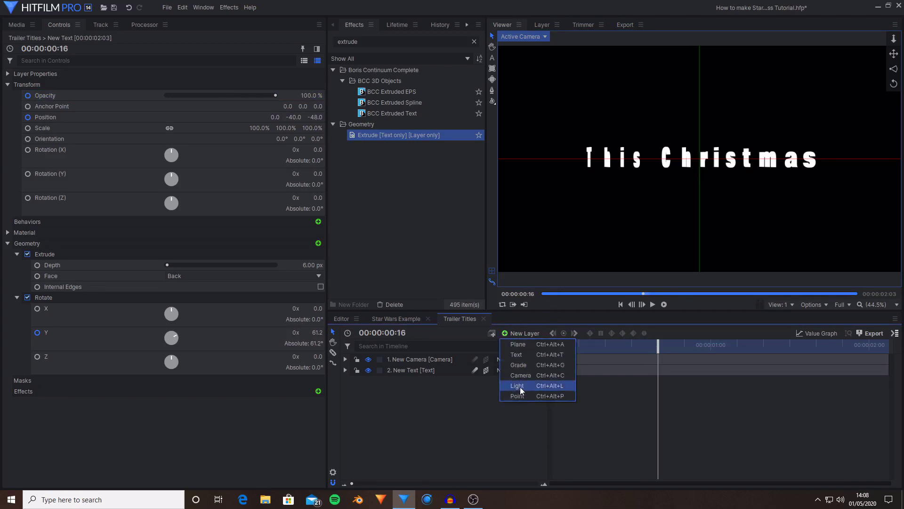
# - Add a new light layer to the Trailer Titles composite
pyautogui.click(548, 339)
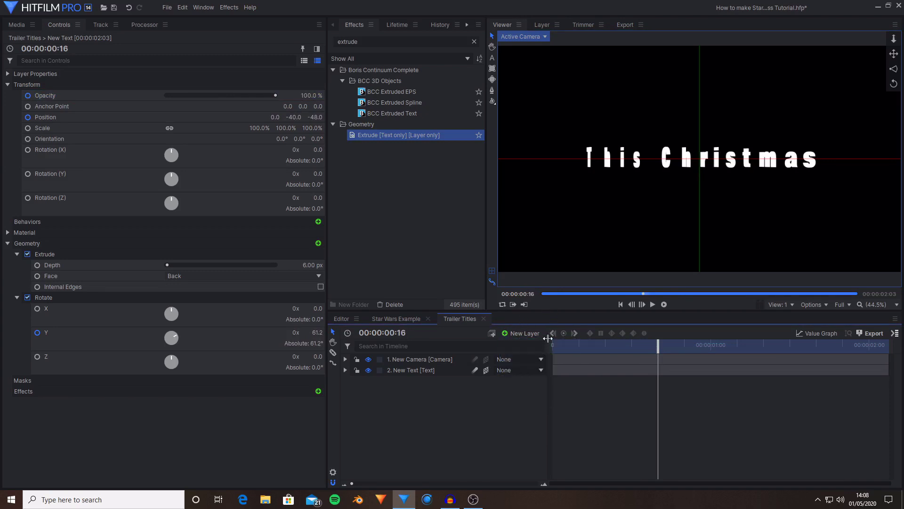
pyautogui.click(516, 332)
pyautogui.click(558, 384)
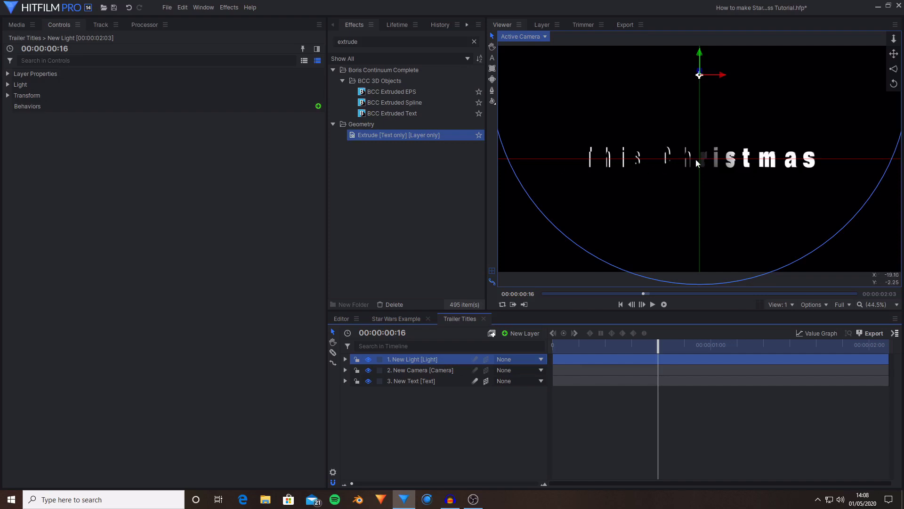
# - Position the light above and to the right of the title, adjusting its depth
pyautogui.scroll(-2, 696, 159)
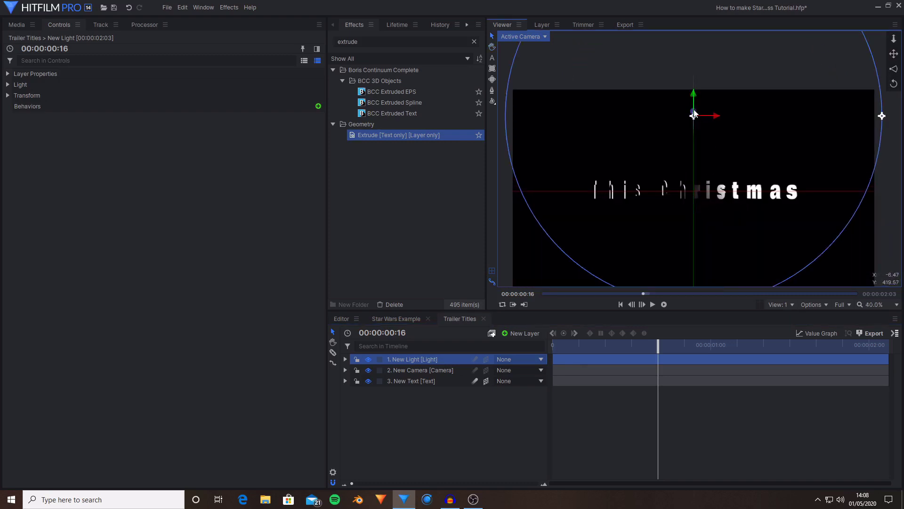
pyautogui.moveTo(694, 113); pyautogui.dragTo(693, 37)
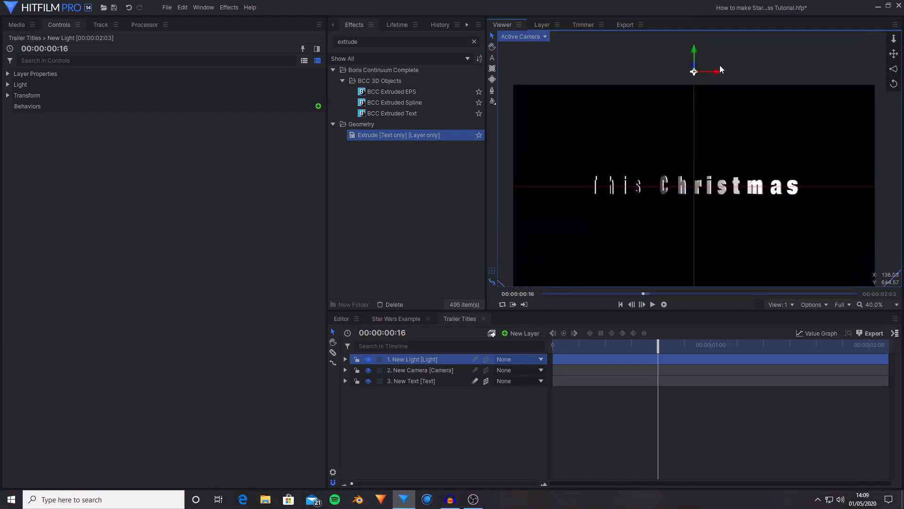
pyautogui.moveTo(720, 70); pyautogui.dragTo(837, 85)
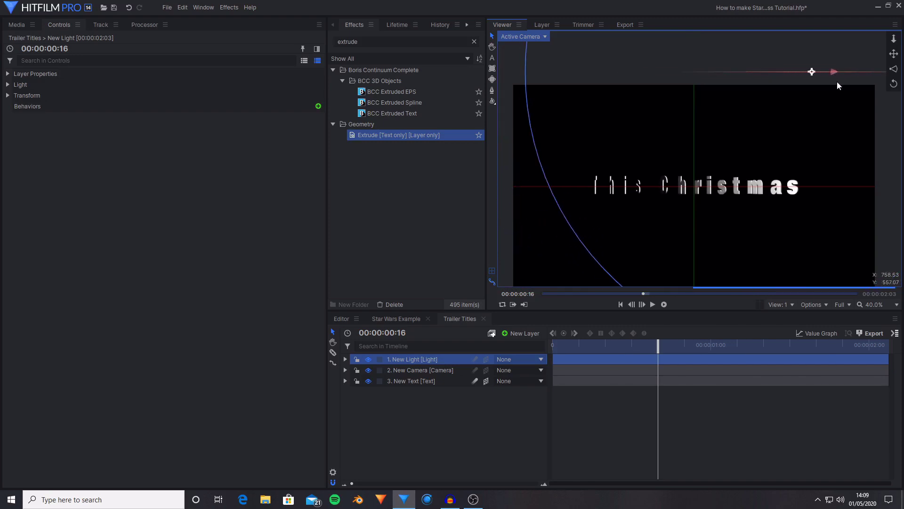
pyautogui.scroll(-1, 731, 114)
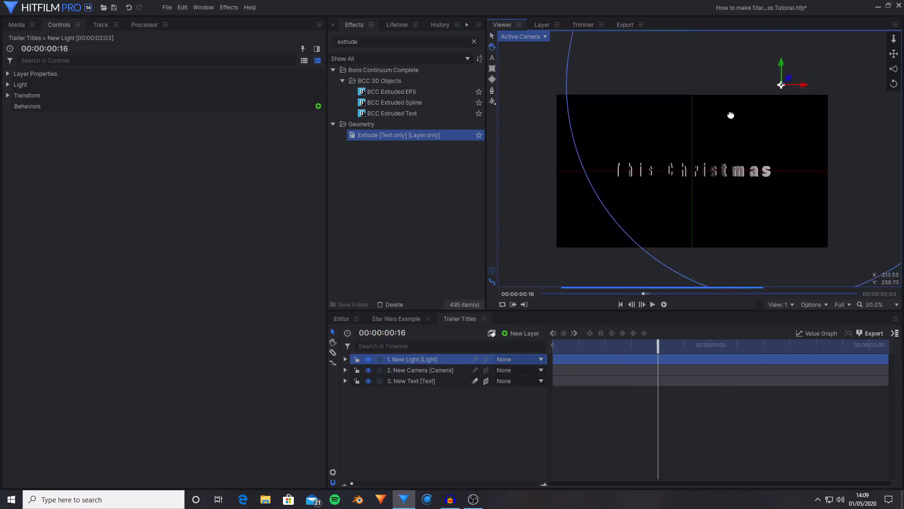
pyautogui.moveTo(731, 115); pyautogui.dragTo(741, 103)
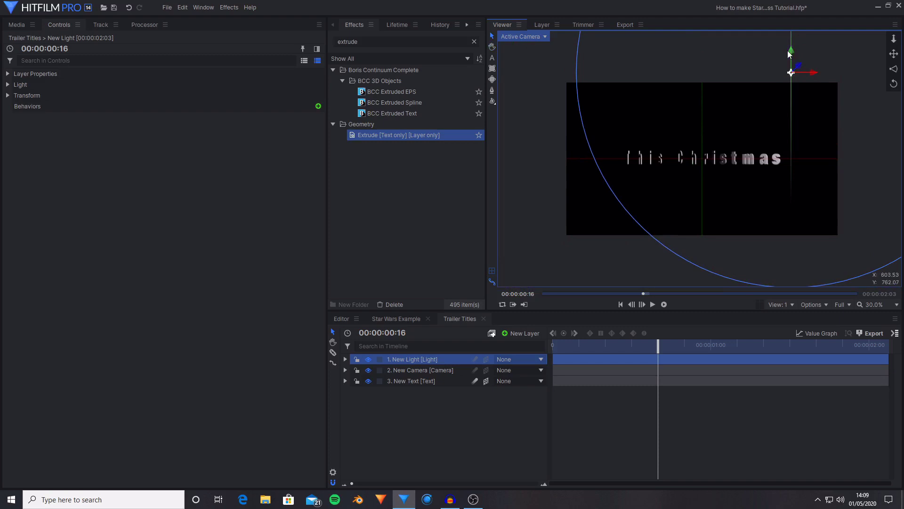
pyautogui.moveTo(798, 66); pyautogui.dragTo(792, 65)
pyautogui.moveTo(819, 91); pyautogui.dragTo(826, 92)
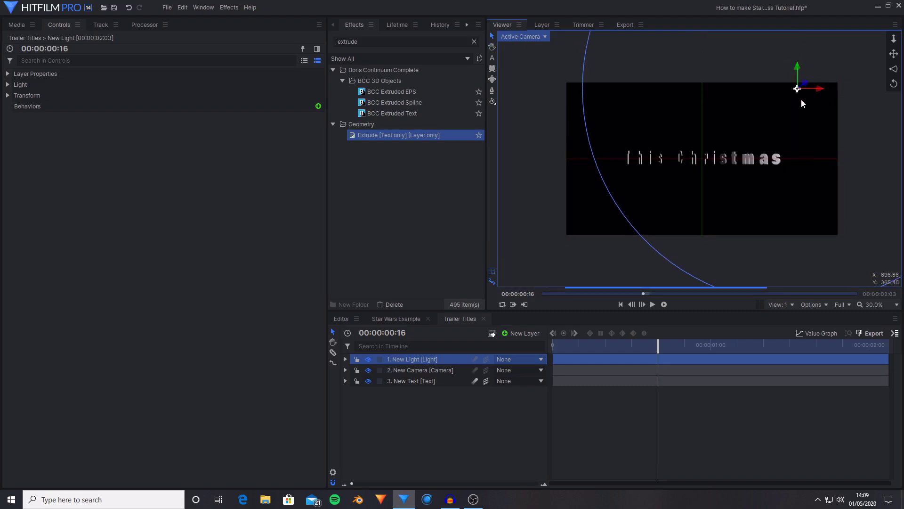
pyautogui.scroll(2, 791, 97)
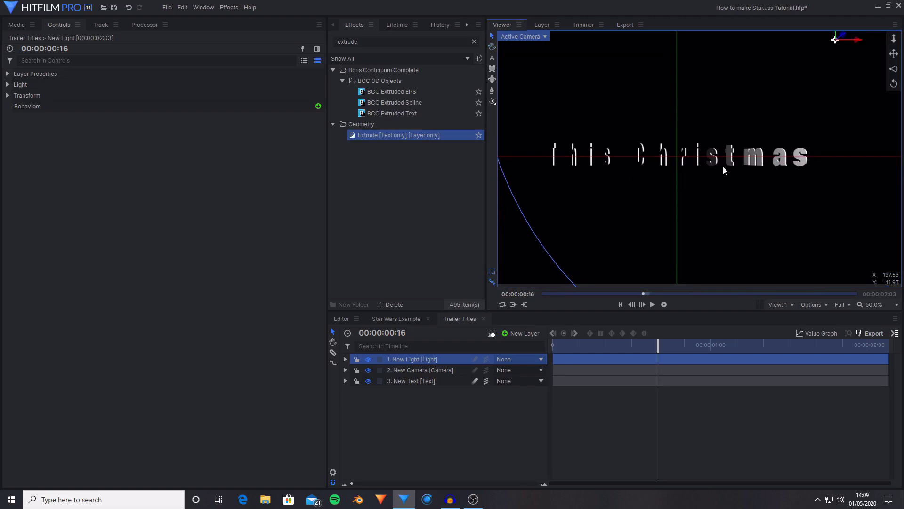
pyautogui.moveTo(672, 349); pyautogui.dragTo(751, 351)
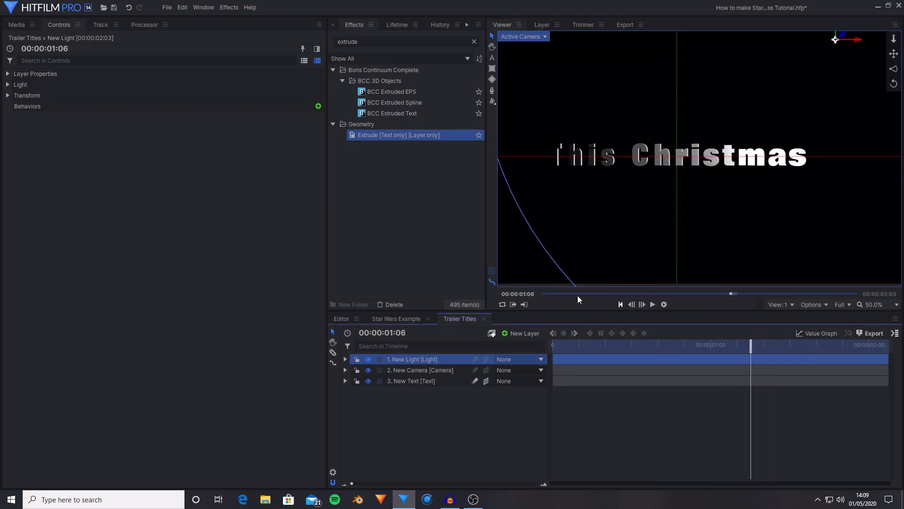
# - Set the light's intensity to 85
pyautogui.click(41, 86)
pyautogui.click(8, 85)
pyautogui.click(86, 110)
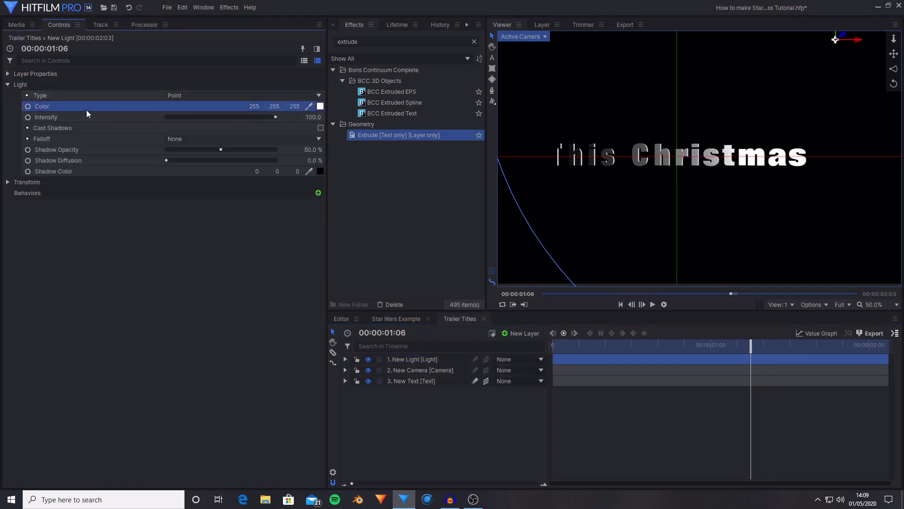
pyautogui.click(245, 117)
pyautogui.click(312, 116)
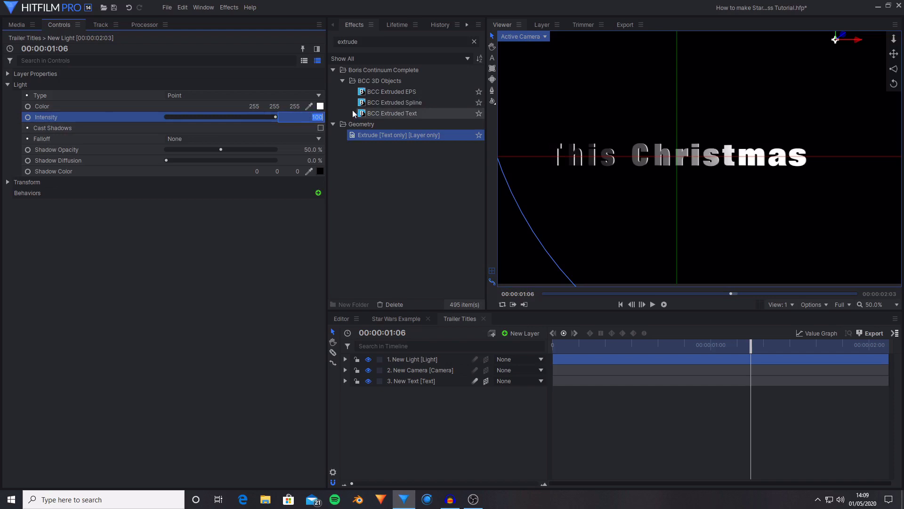
pyautogui.write('85')
pyautogui.press('Return')
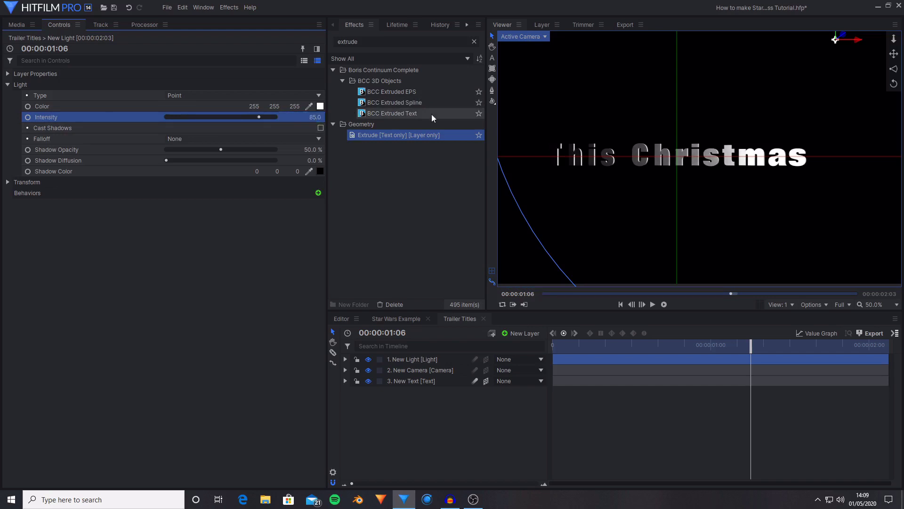
pyautogui.scroll(3, 660, 161)
pyautogui.scroll(-2, 659, 161)
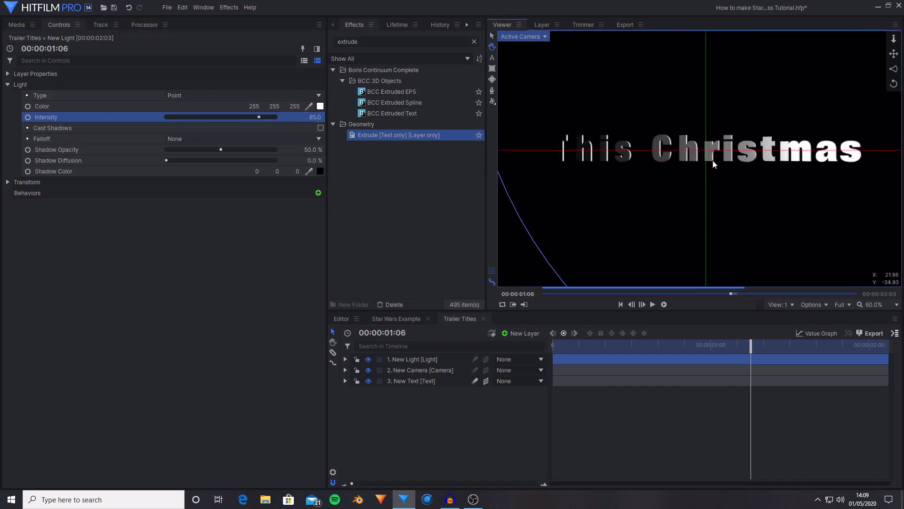
# - Switch the White Fill light's falloff to Linear with a reach of 1322 px
pyautogui.click(866, 304)
pyautogui.click(876, 461)
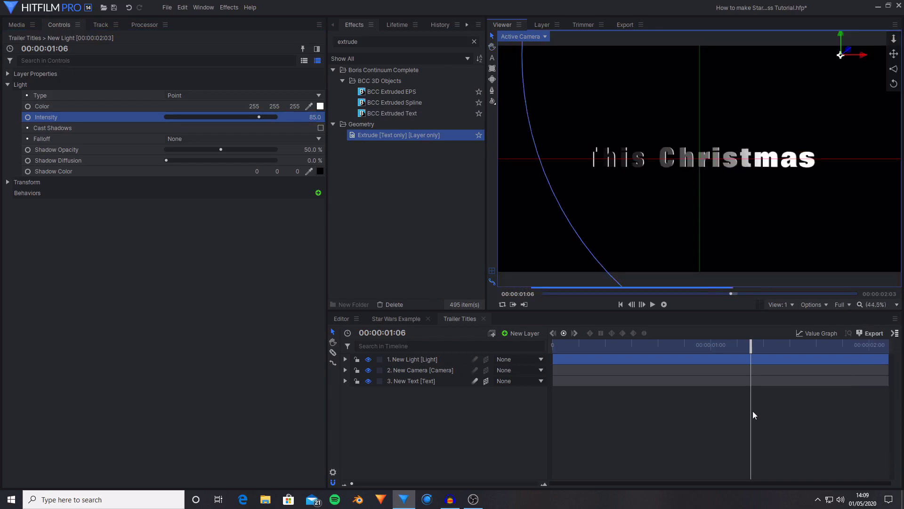
pyautogui.click(764, 348)
pyautogui.click(850, 349)
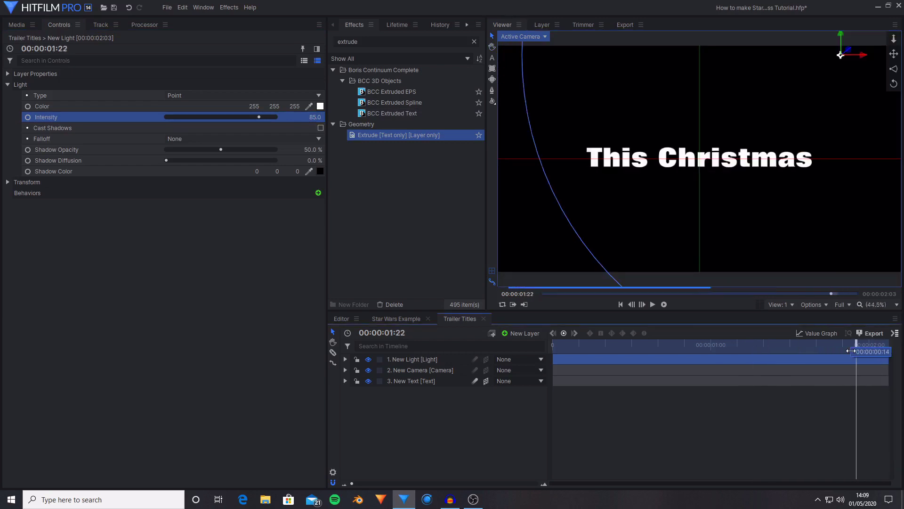
pyautogui.click(145, 139)
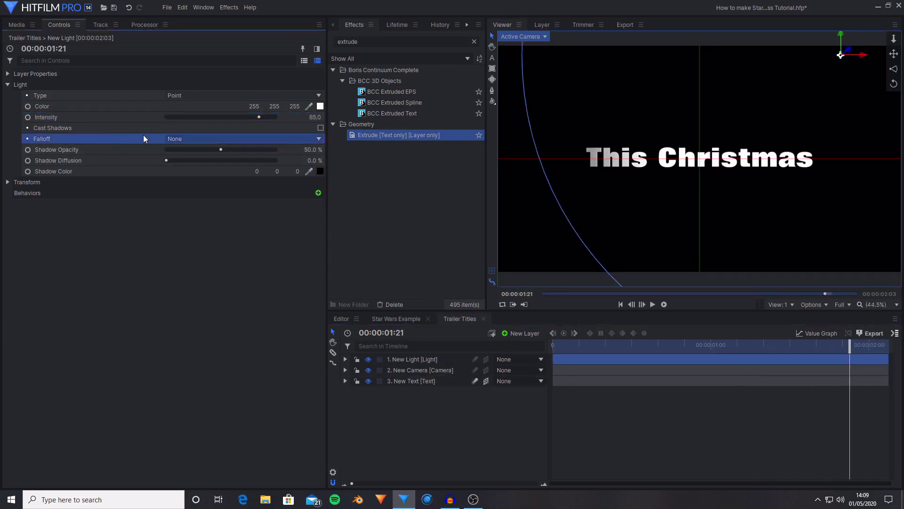
pyautogui.click(198, 139)
pyautogui.click(198, 163)
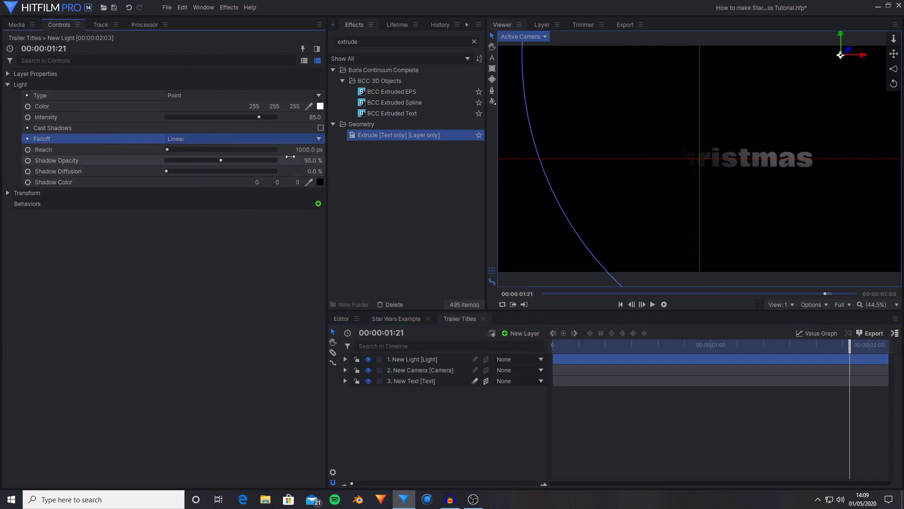
pyautogui.moveTo(309, 149); pyautogui.dragTo(335, 149)
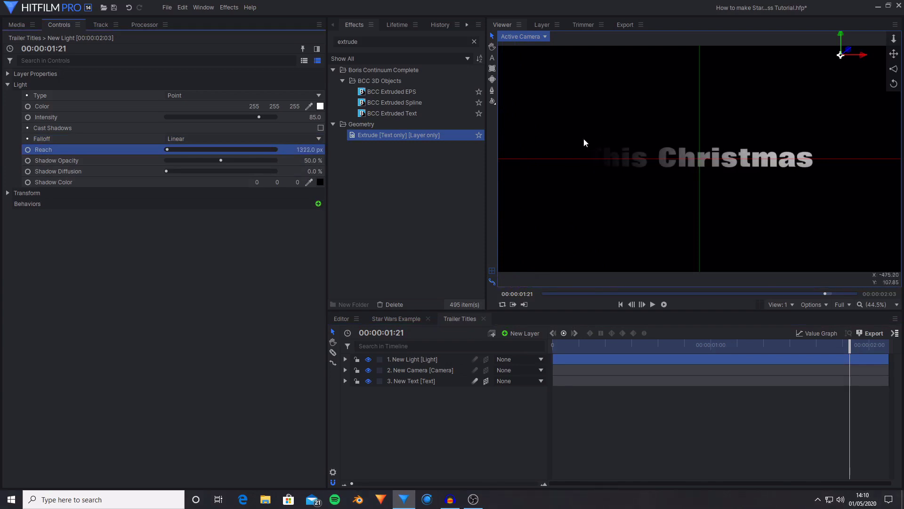
pyautogui.scroll(2, 583, 149)
pyautogui.scroll(-2, 686, 203)
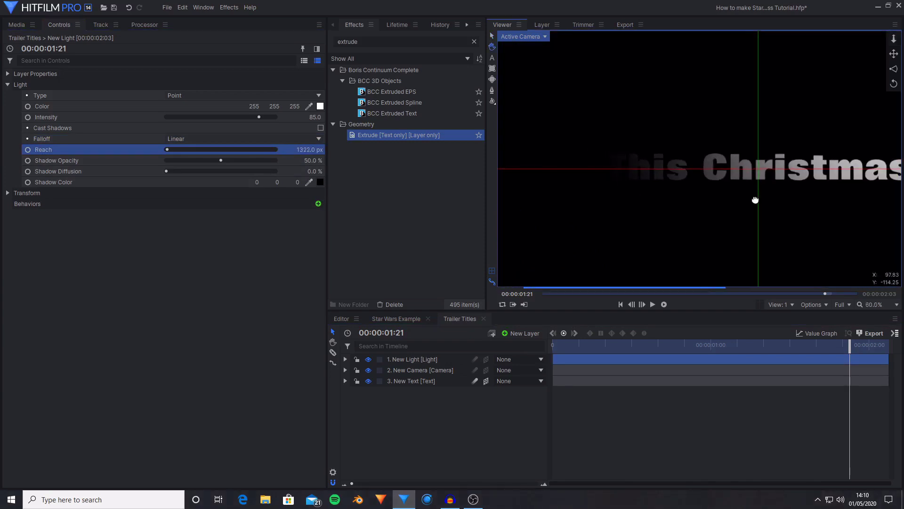
pyautogui.click(873, 304)
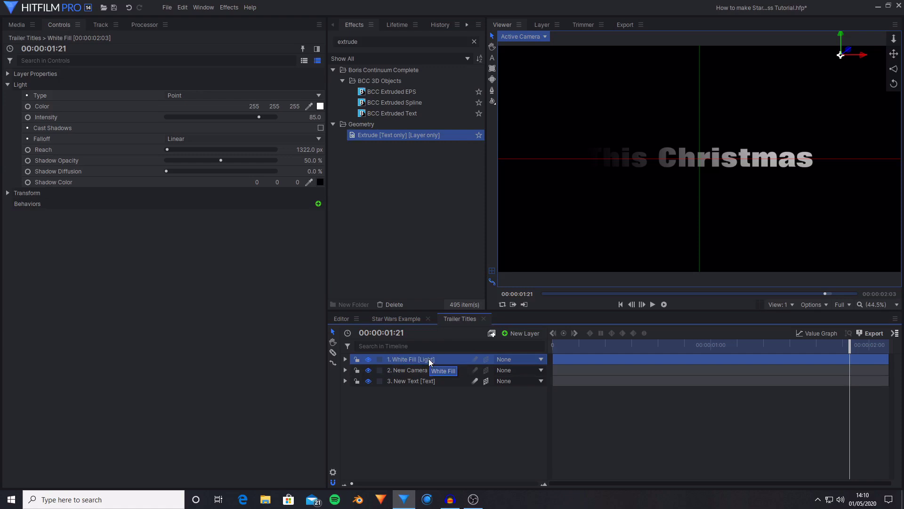
# - Duplicate the White Fill light and move the copy left along the X axis
pyautogui.rightClick(429, 359)
pyautogui.click(479, 247)
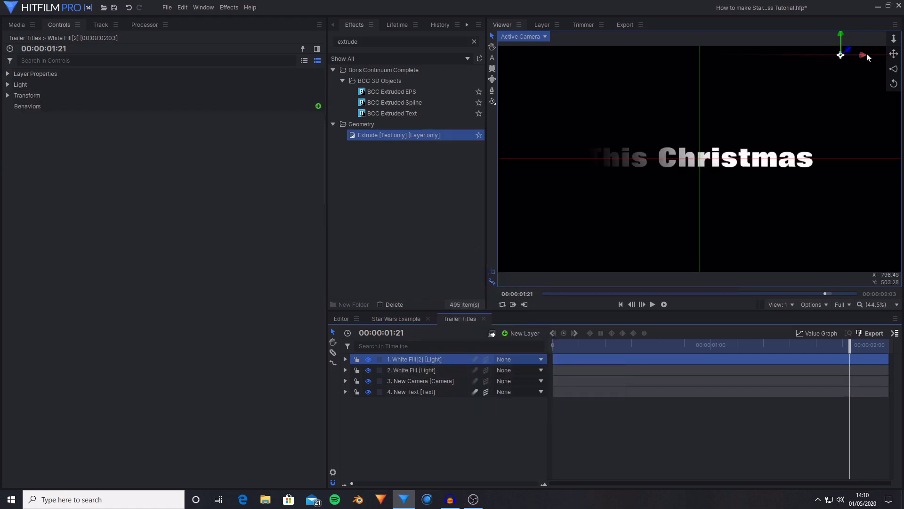
pyautogui.moveTo(863, 55); pyautogui.dragTo(537, 55)
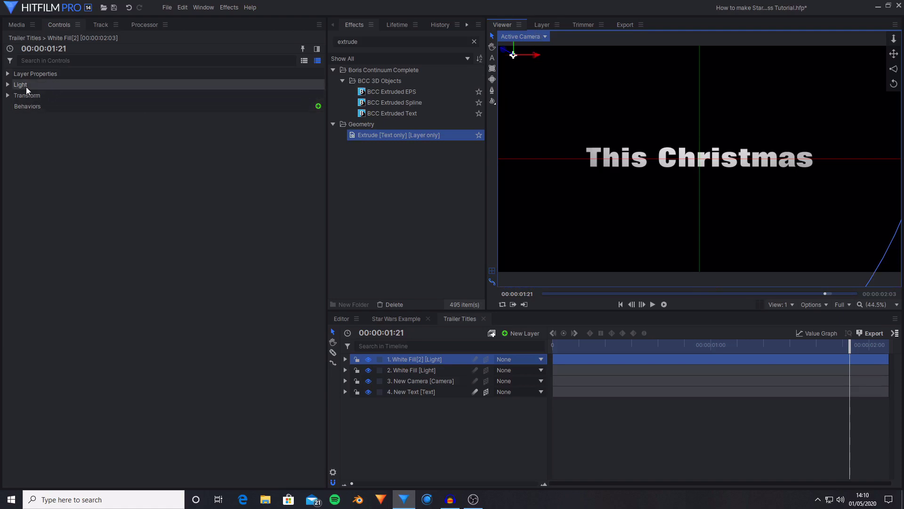
# - Set the copied light's colour to a faint green (240, 255, 237)
pyautogui.click(58, 83)
pyautogui.click(8, 84)
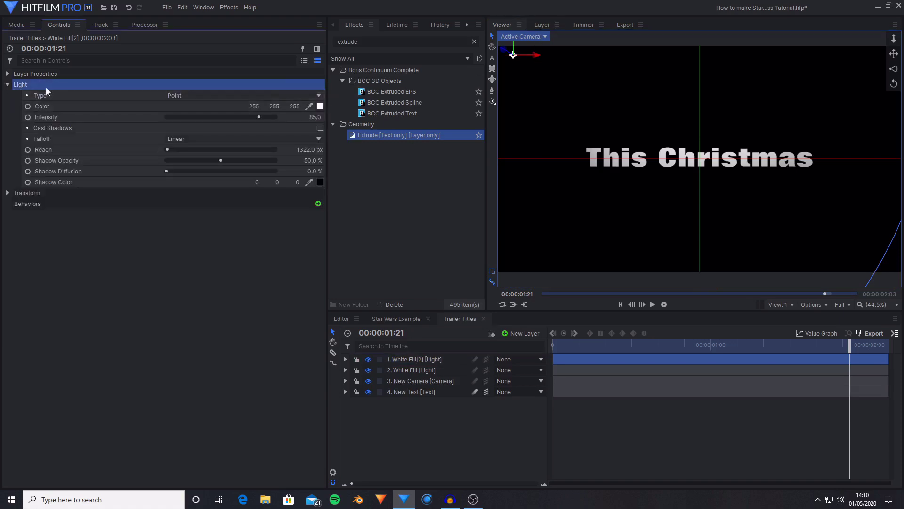
pyautogui.click(41, 106)
pyautogui.click(321, 106)
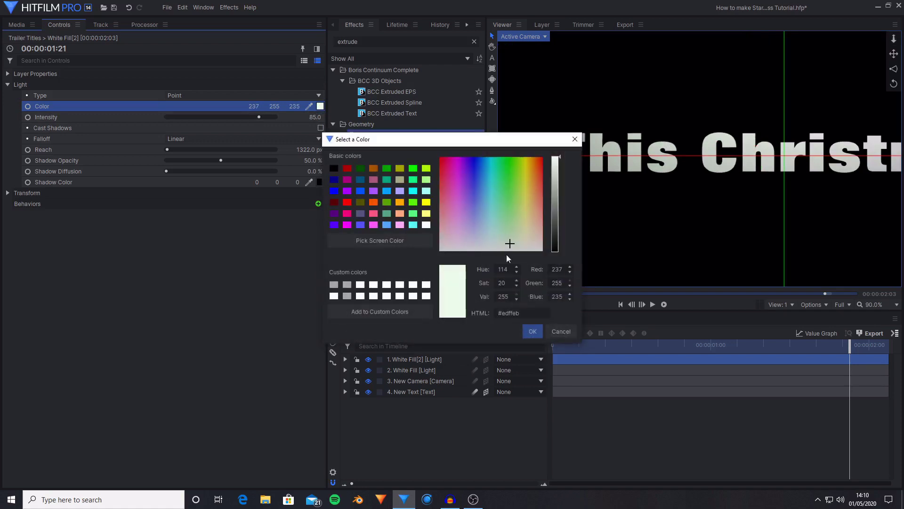
pyautogui.moveTo(512, 245); pyautogui.dragTo(511, 244)
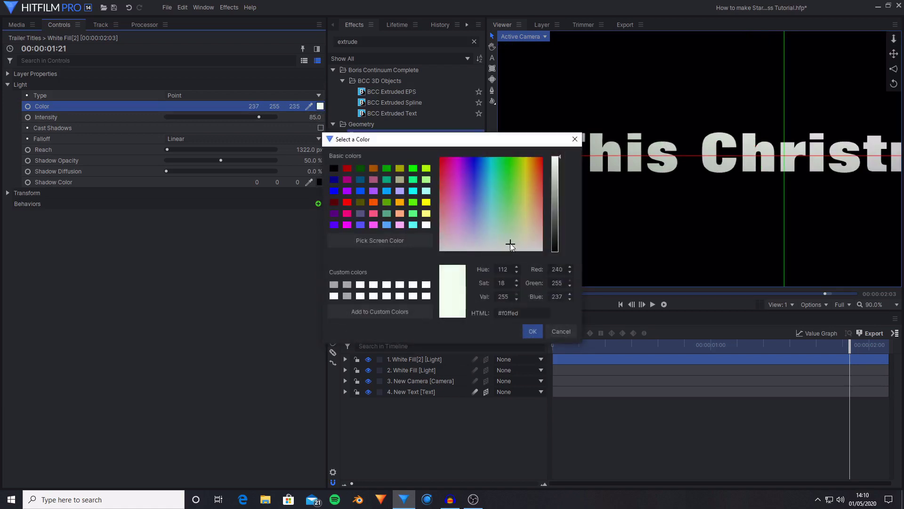
pyautogui.click(533, 331)
# - Lower White Fill[2]'s intensity to 60 and check the lighting across the animation
pyautogui.scroll(-5, 704, 179)
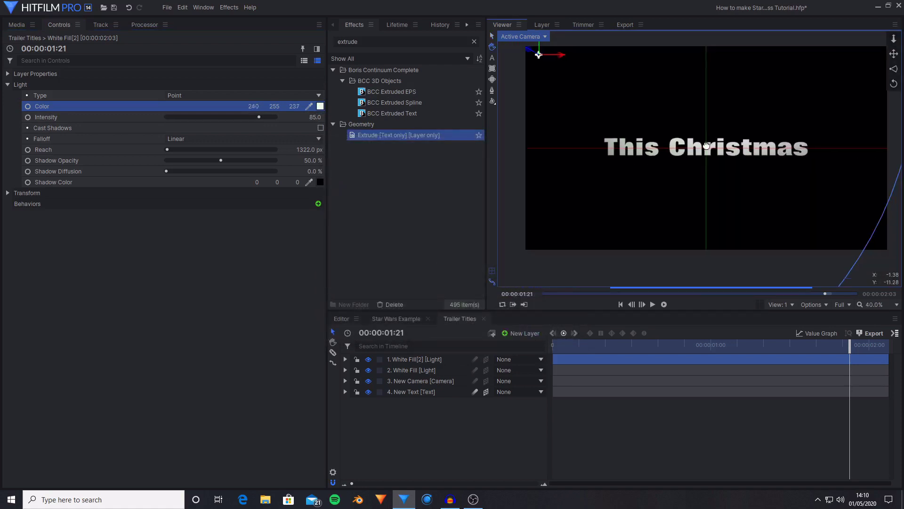
pyautogui.hotkey('ctrl', '0')
pyautogui.moveTo(259, 116); pyautogui.dragTo(233, 116)
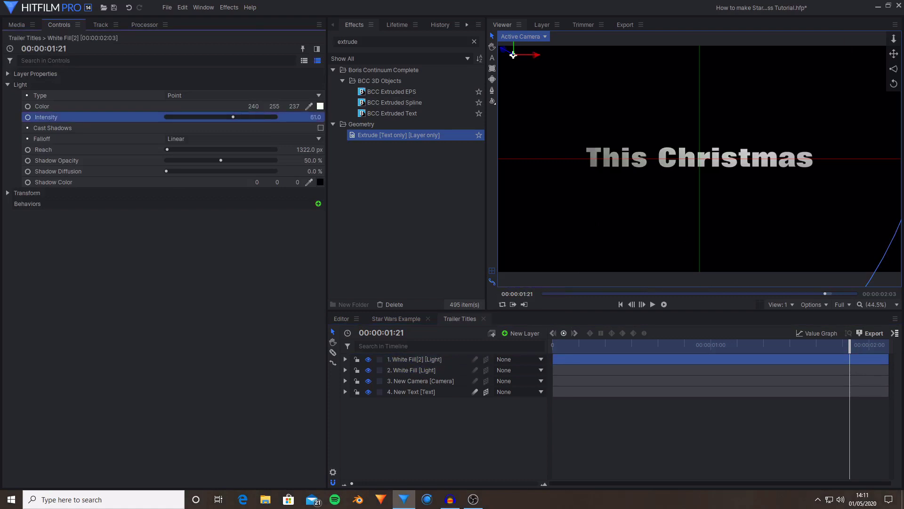
pyautogui.click(315, 117)
pyautogui.moveTo(850, 344); pyautogui.dragTo(505, 343)
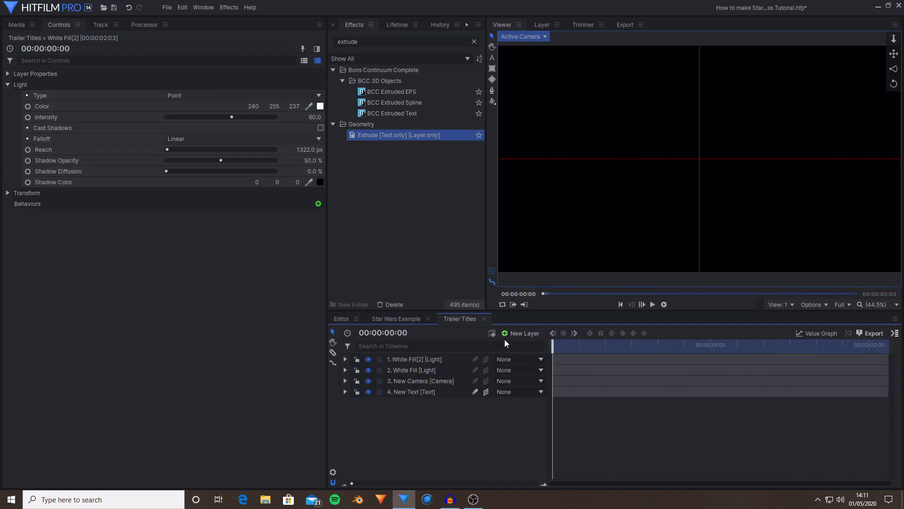
# - Preview the title animation to frame 15 and add a new plane layer
pyautogui.click(663, 305)
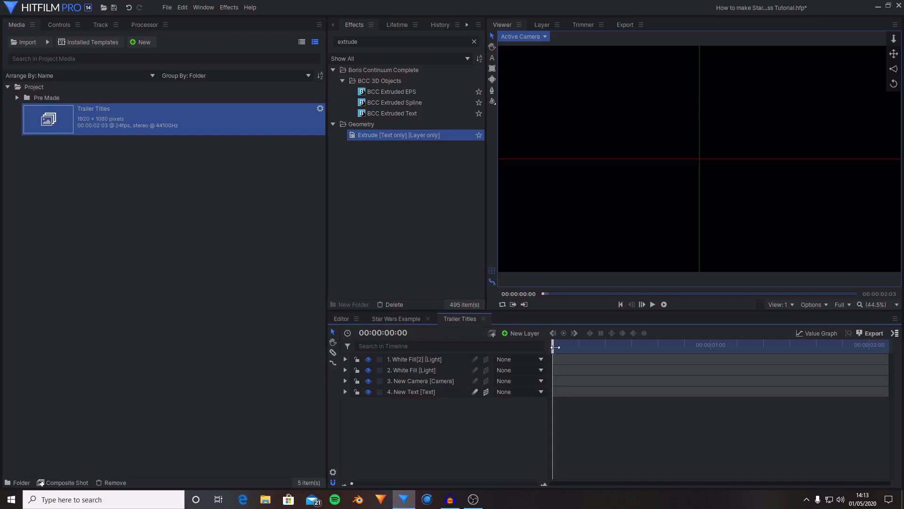
pyautogui.moveTo(555, 347); pyautogui.dragTo(652, 345)
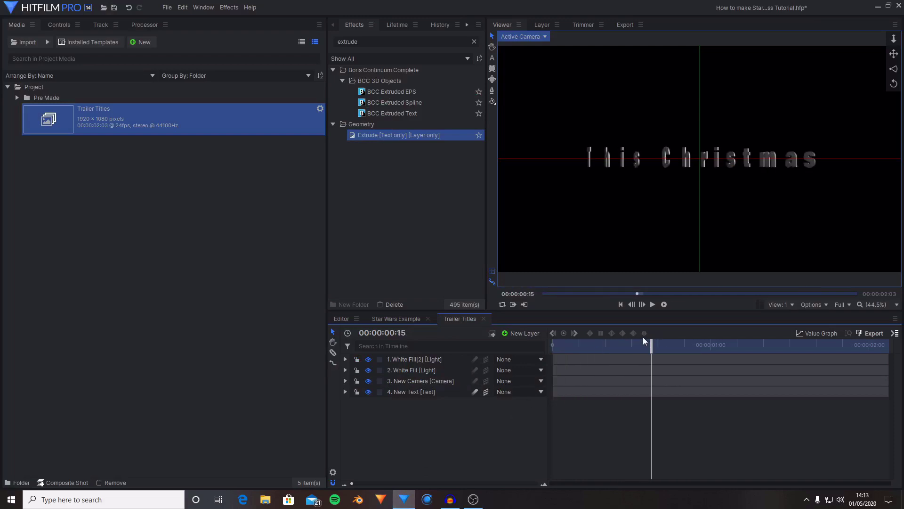
pyautogui.click(531, 333)
pyautogui.click(532, 344)
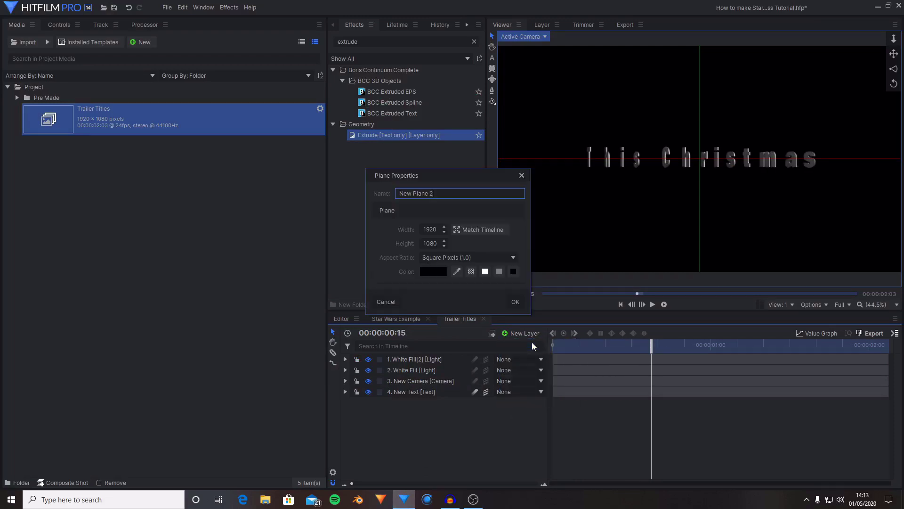
# - Name the plane BG and move it to the bottom of the layer stack
pyautogui.tripleClick(430, 191)
pyautogui.write('BG')
pyautogui.press('Return')
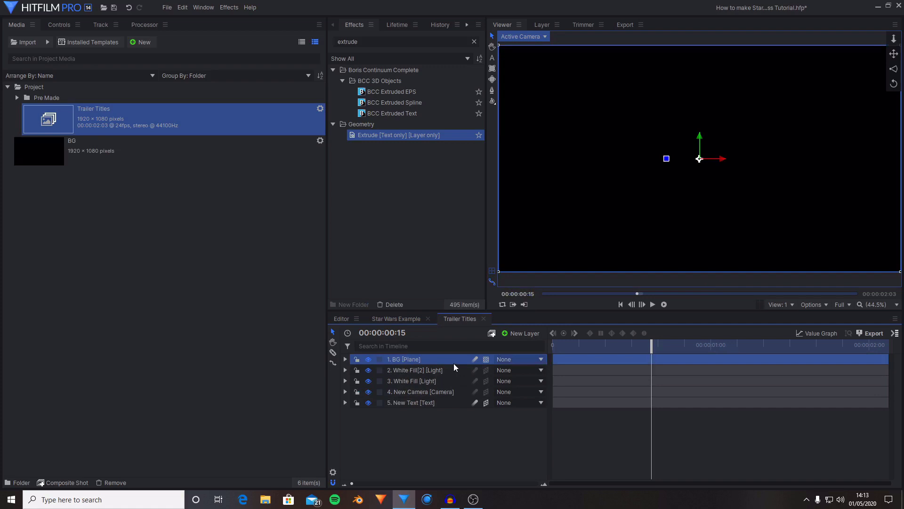
pyautogui.moveTo(453, 363); pyautogui.dragTo(513, 417)
pyautogui.moveTo(563, 347); pyautogui.dragTo(737, 334)
pyautogui.click(652, 304)
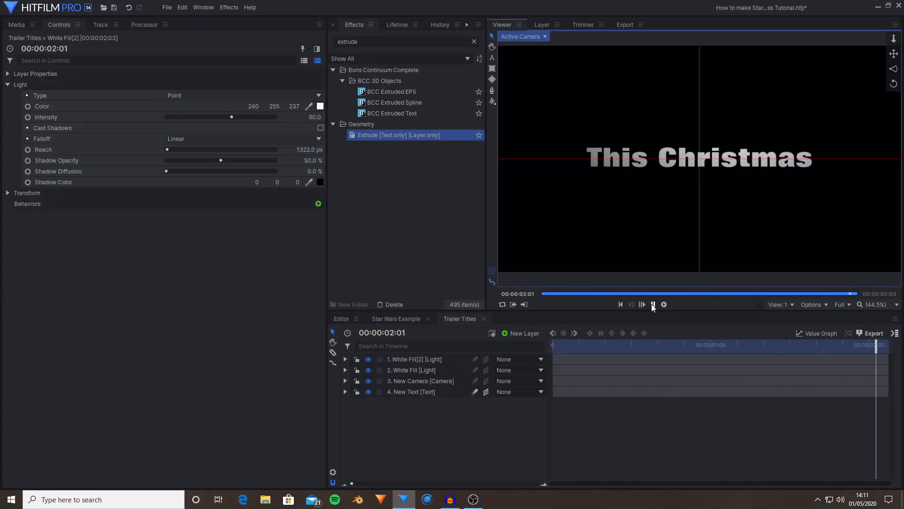
pyautogui.click(620, 305)
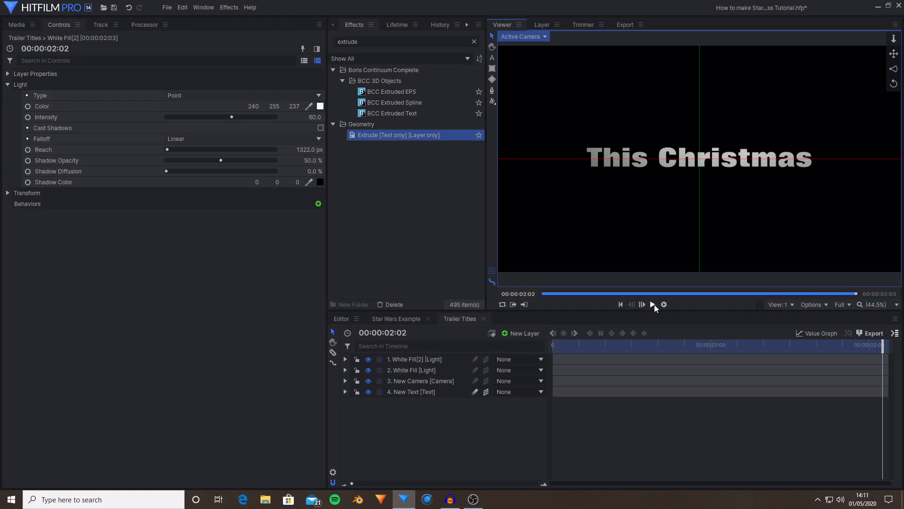
pyautogui.click(769, 372)
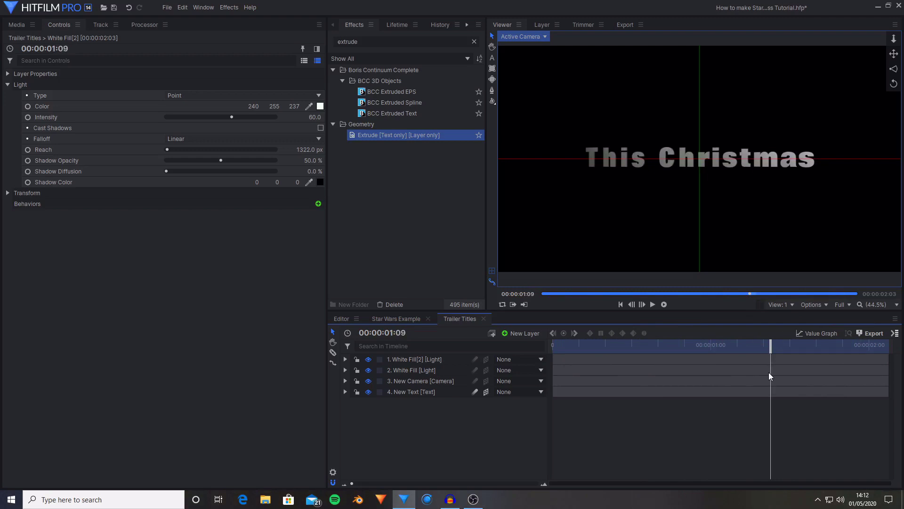